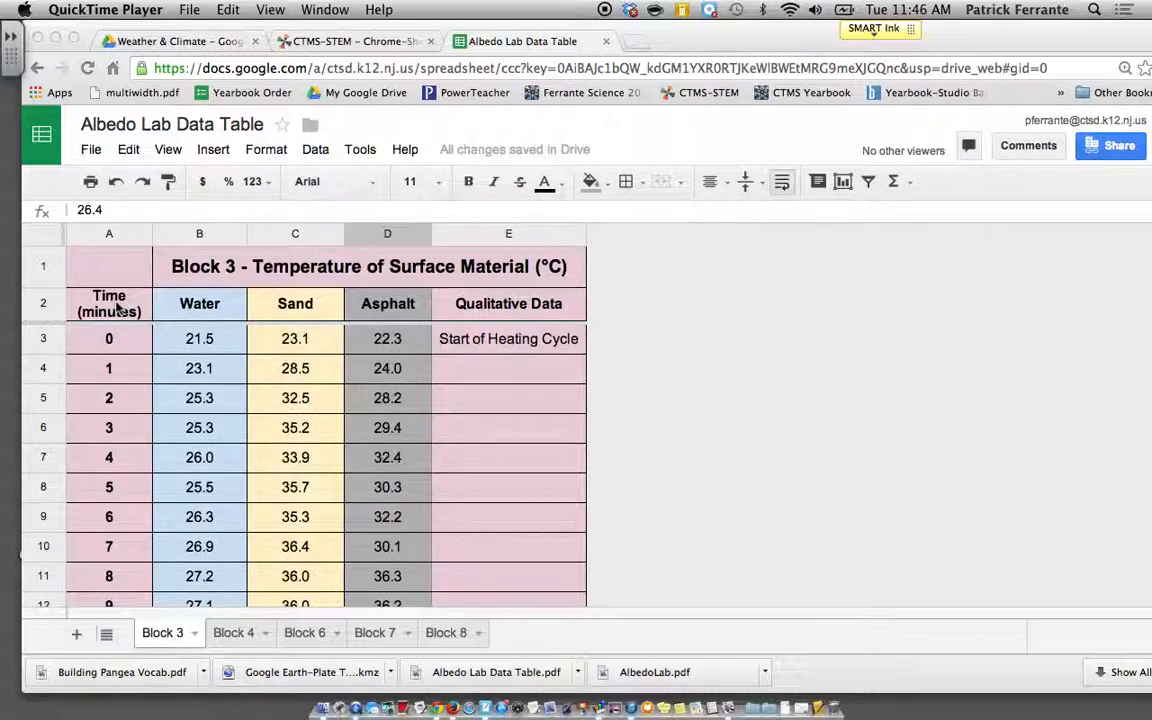
Start a new chart from the time, water, sand and asphalt data in A2:D23 of the Block 3 sheet.
scroll(152, 309, "down", 6)
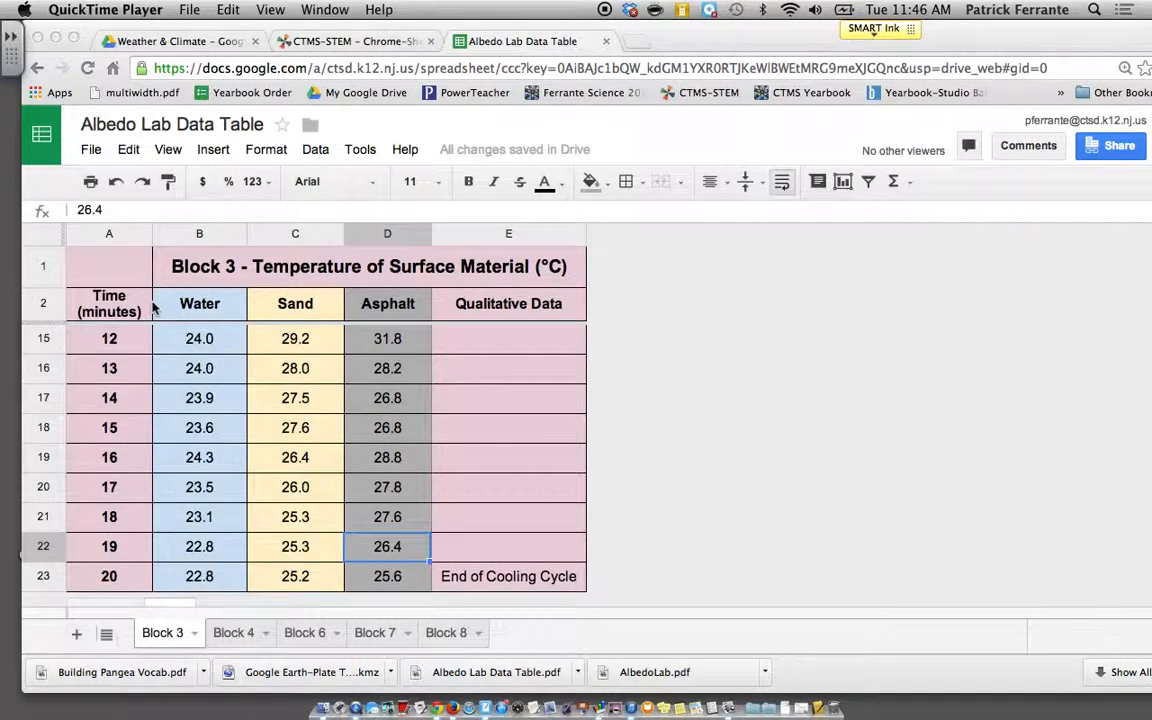
scroll(152, 309, "up", 6)
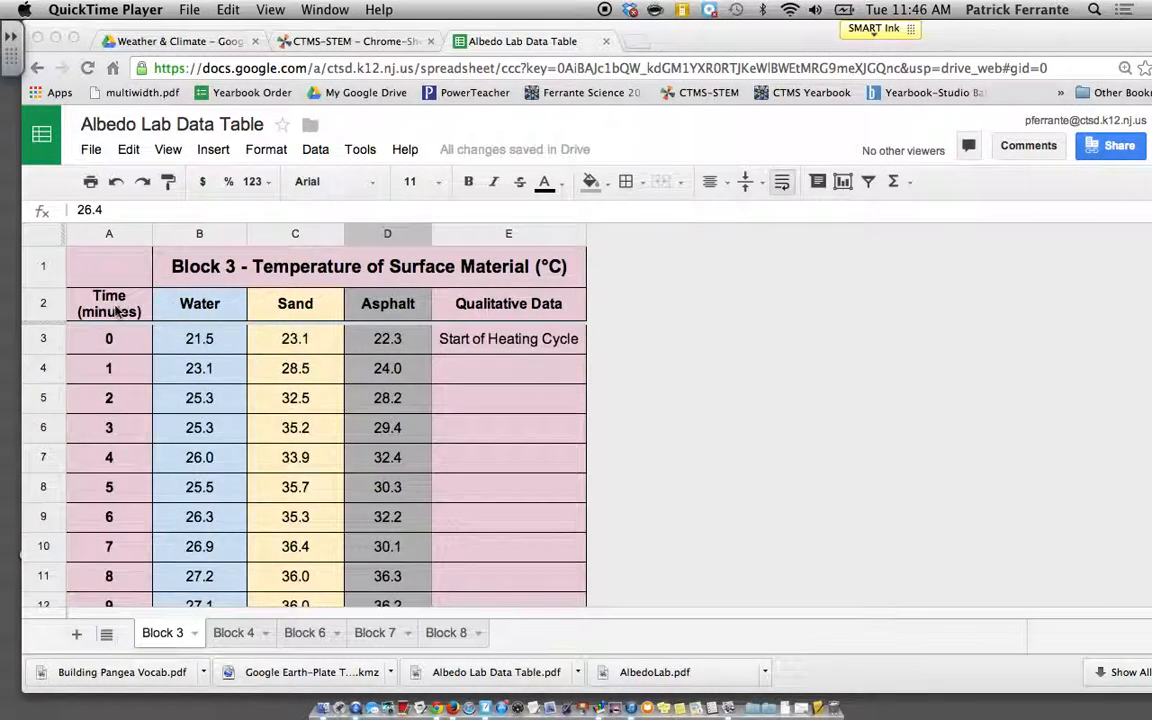
left_click(116, 312)
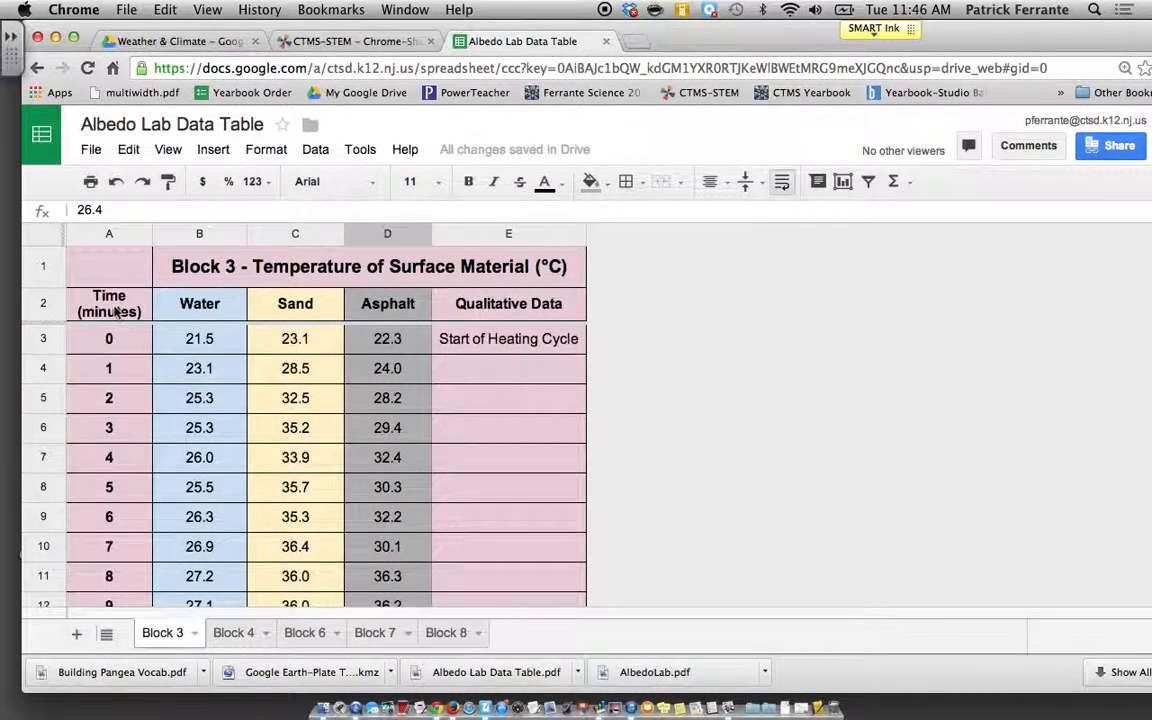
left_click(116, 312)
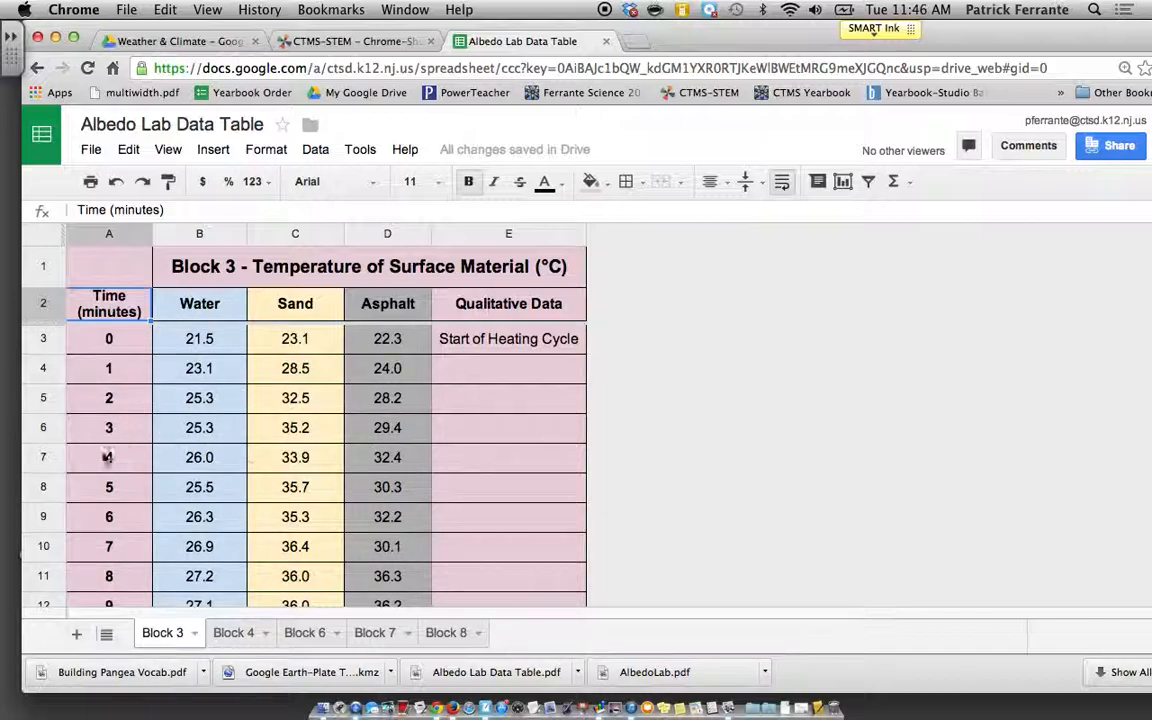
left_click(204, 337)
left_click_drag(112, 305, 377, 567)
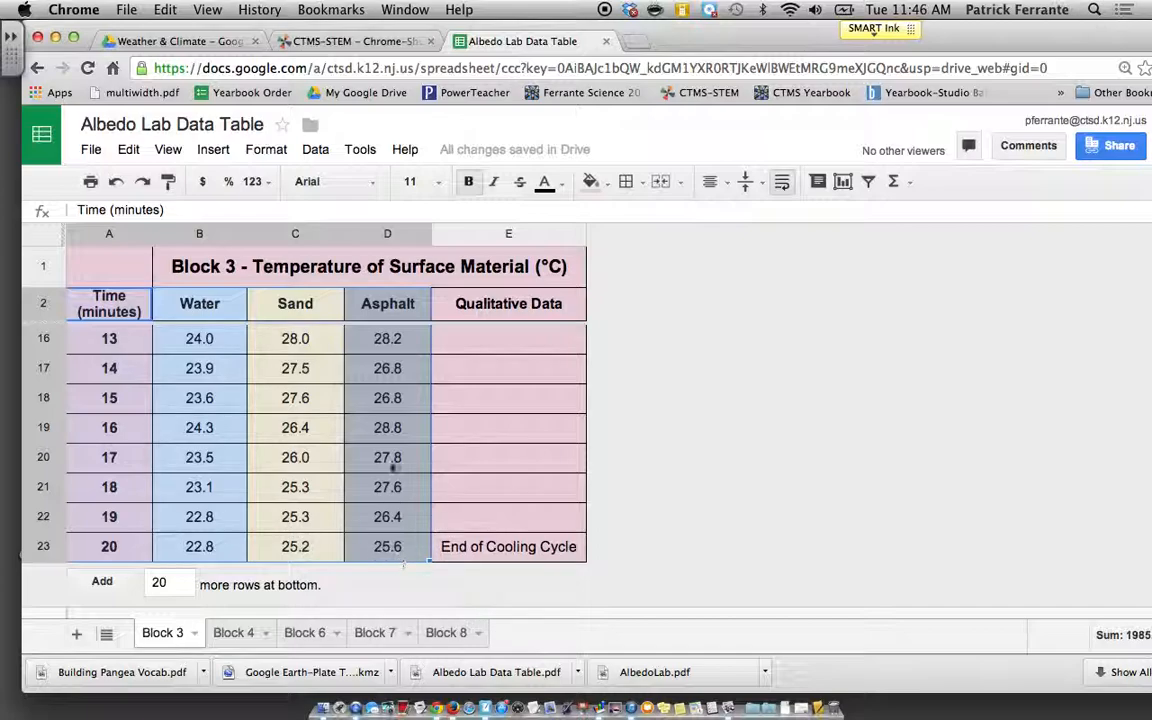
scroll(380, 430, "up", 5)
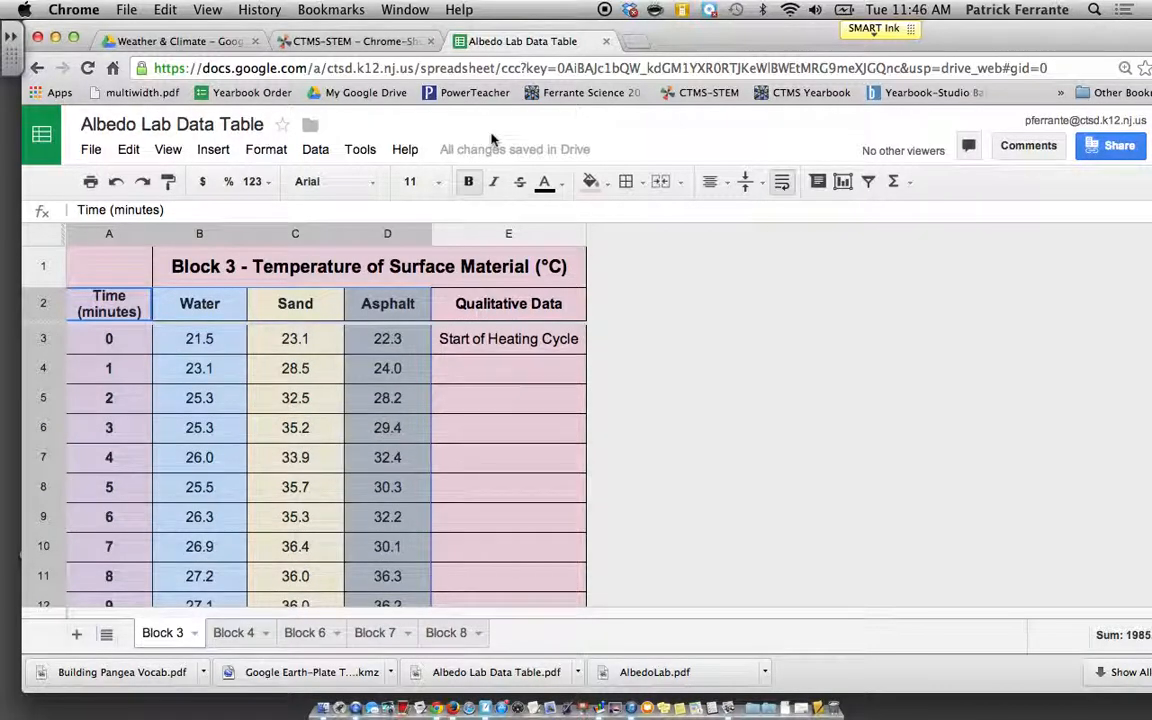
left_click(214, 150)
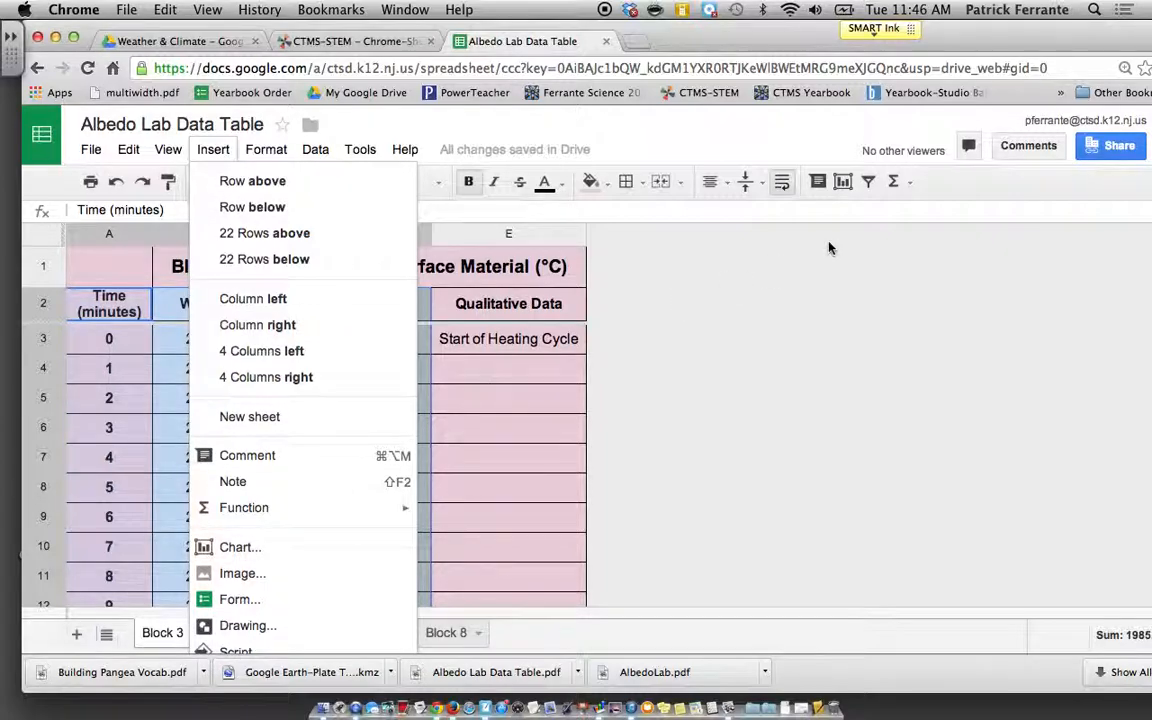
left_click(843, 183)
left_click(844, 183)
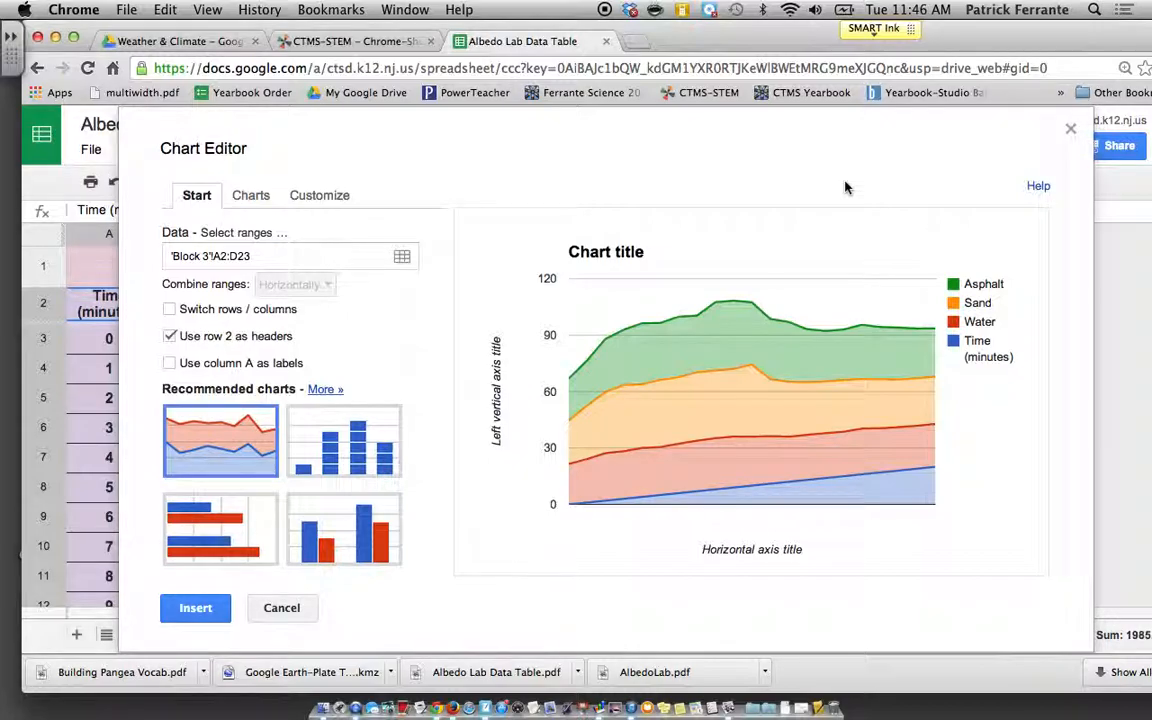
Make it a standard line chart and use column A as labels.
left_click(321, 390)
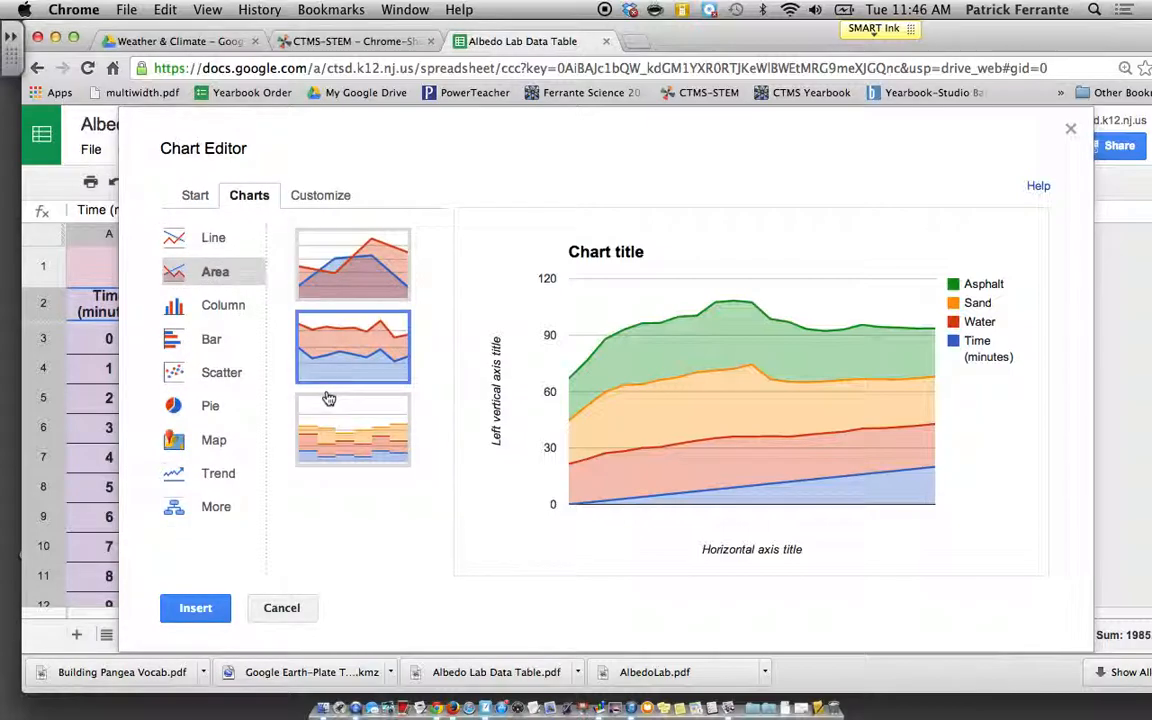
left_click(216, 241)
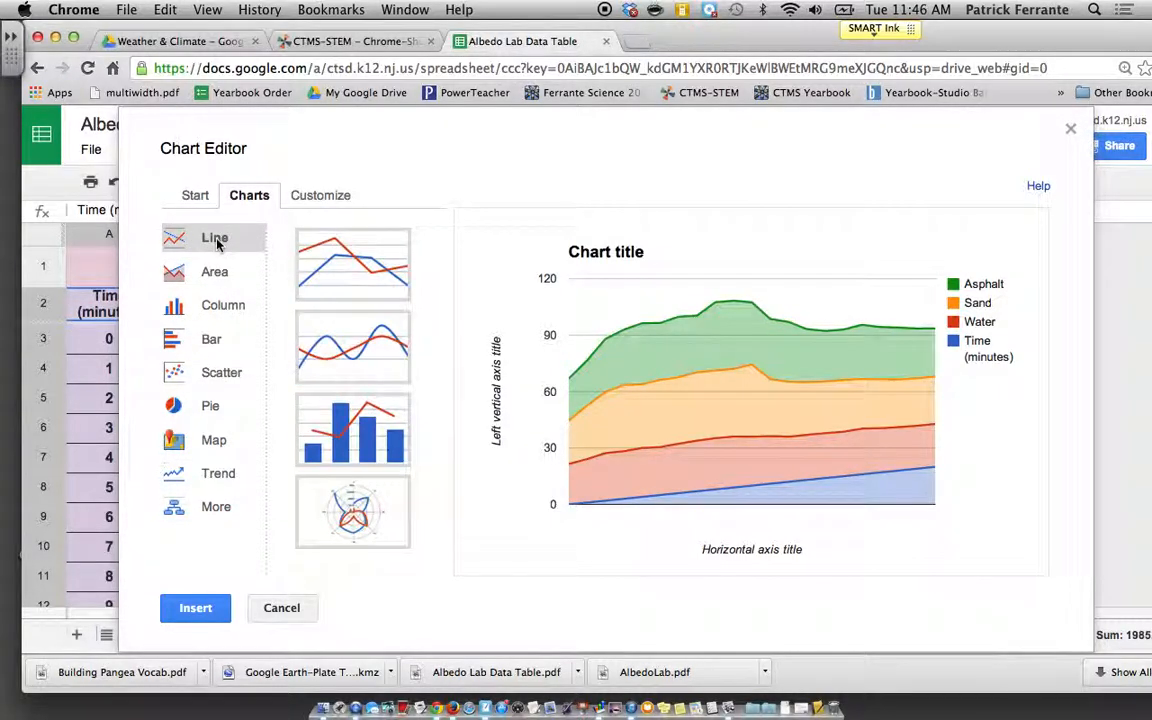
left_click(366, 283)
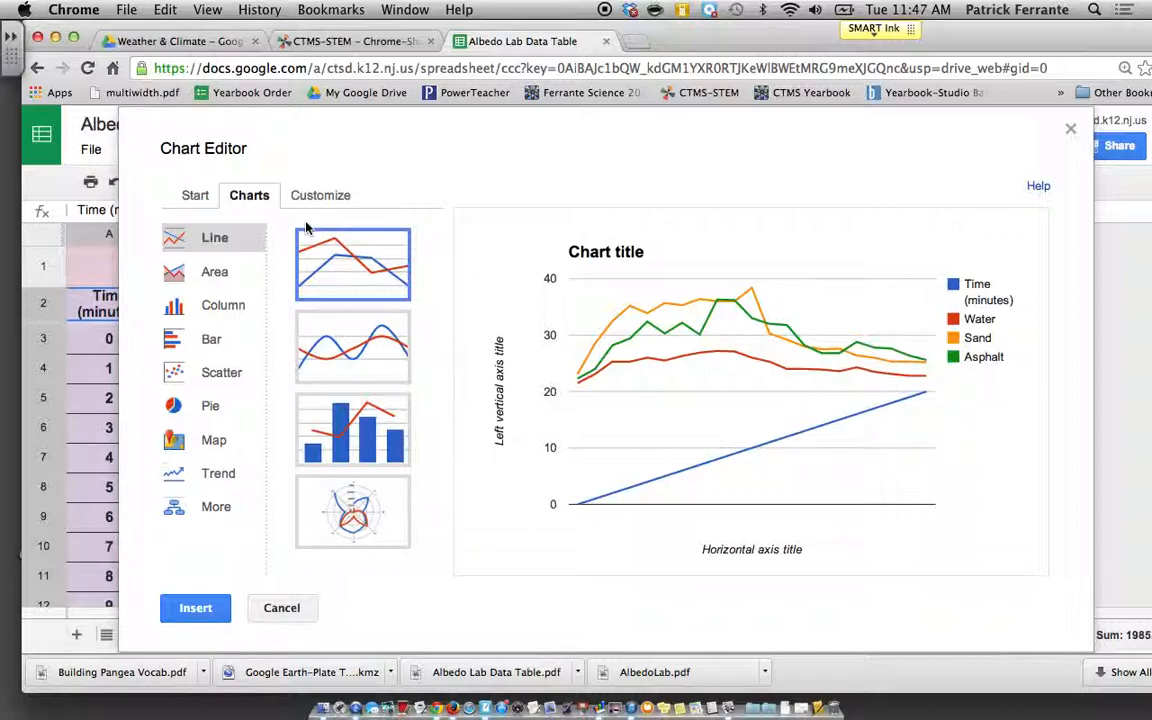
left_click(195, 196)
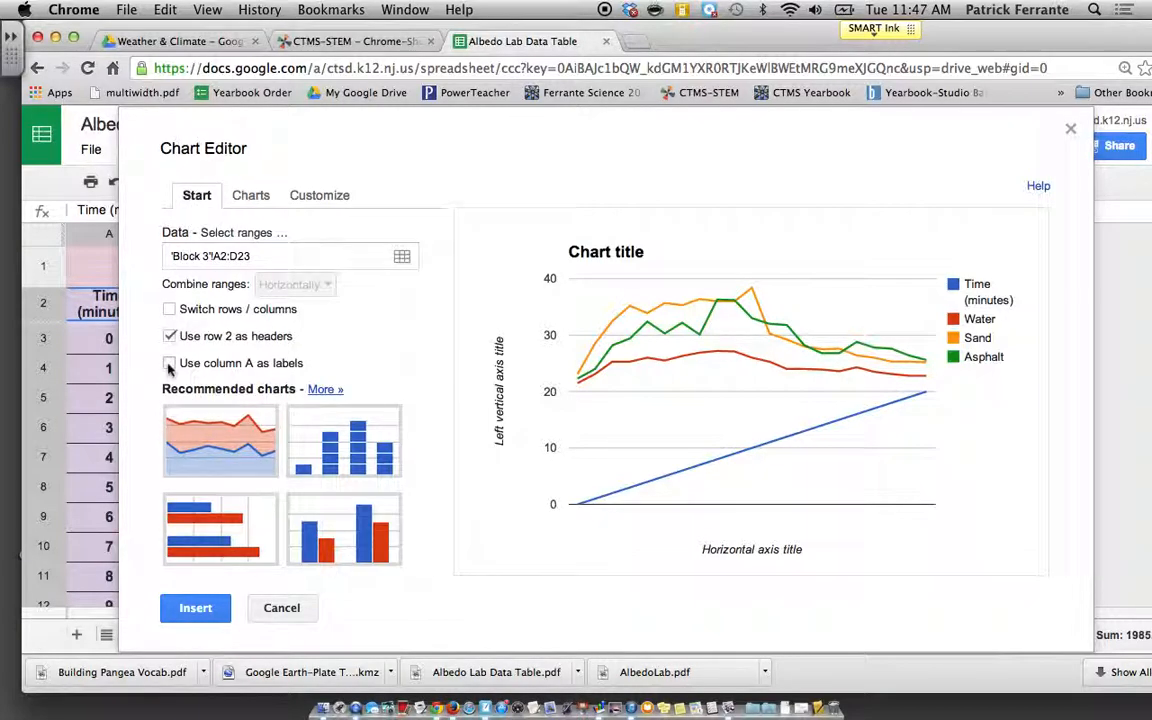
left_click(168, 365)
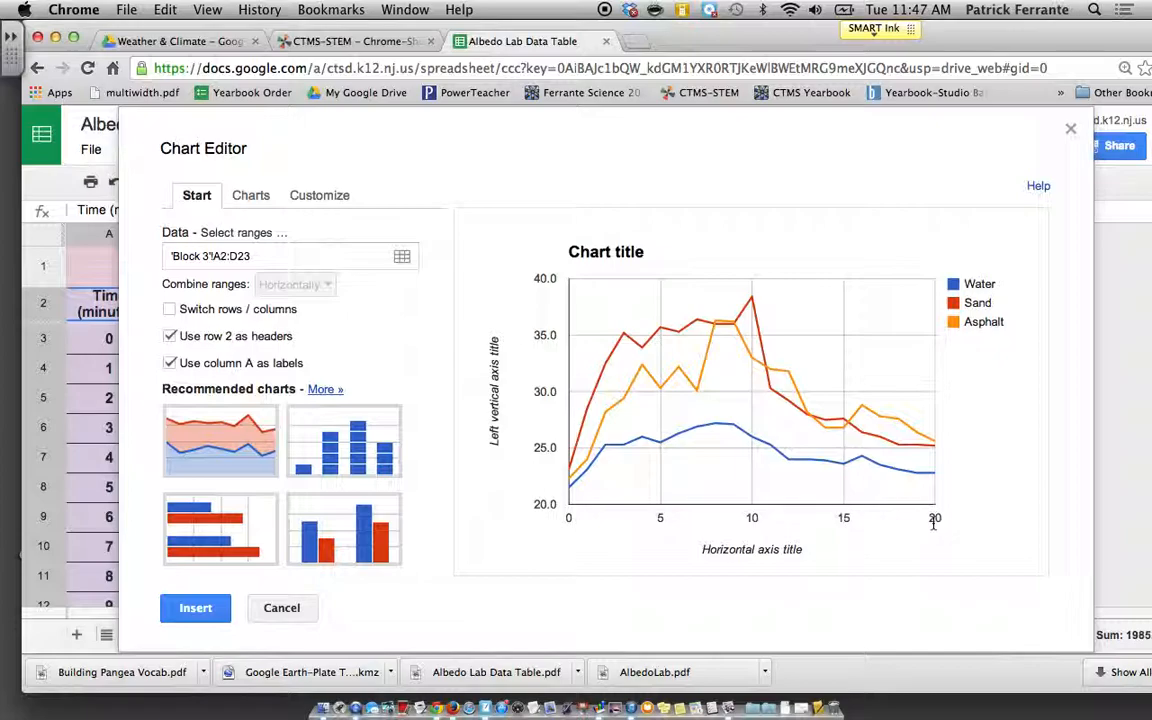
Replace the chart title with "Block 3 - xxxxxxxxxxxxx".
left_click(313, 199)
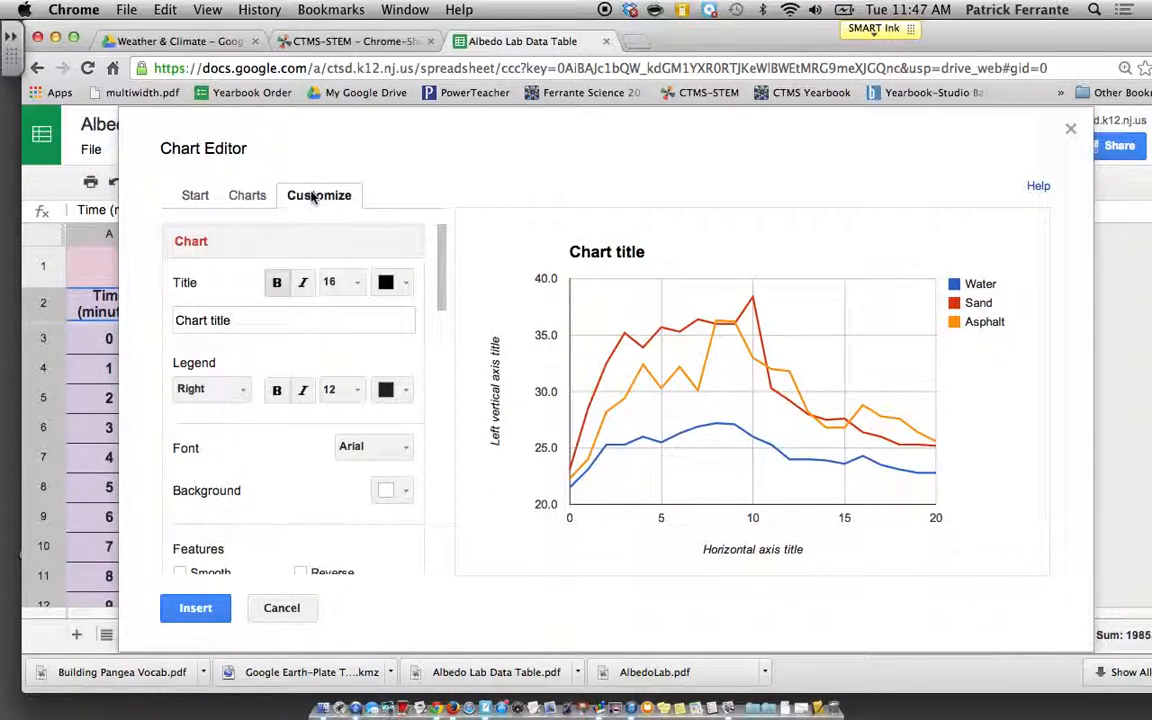
left_click(210, 322)
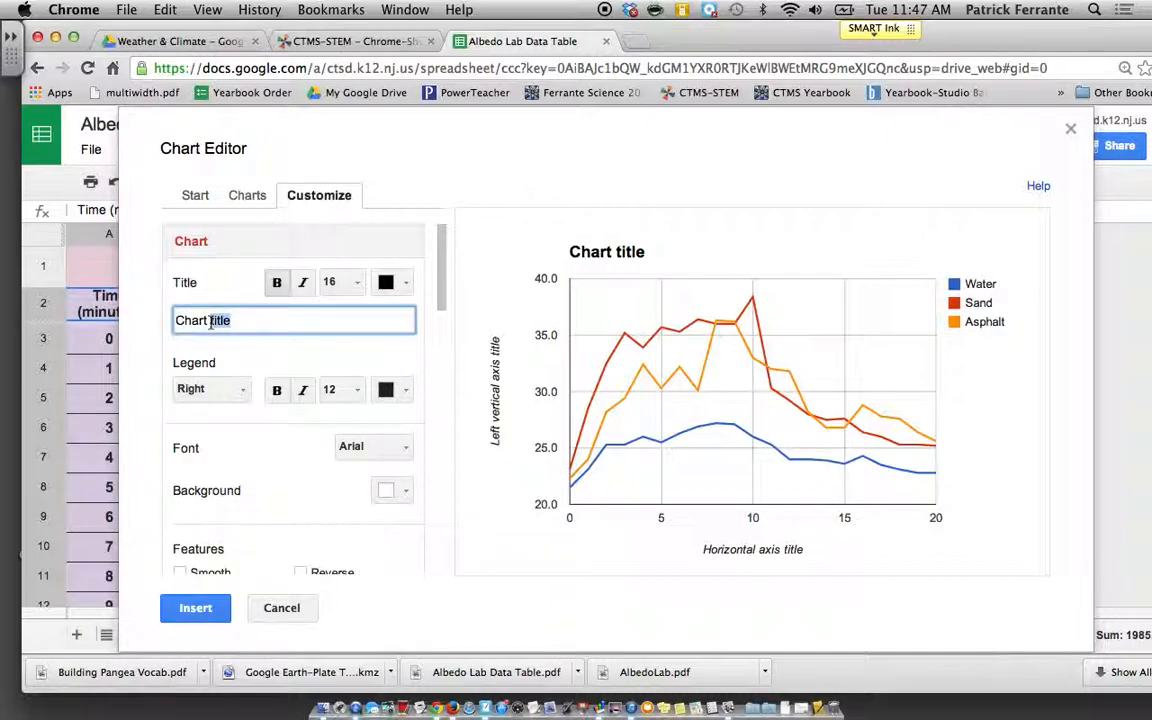
triple_click(210, 322)
type("3-")
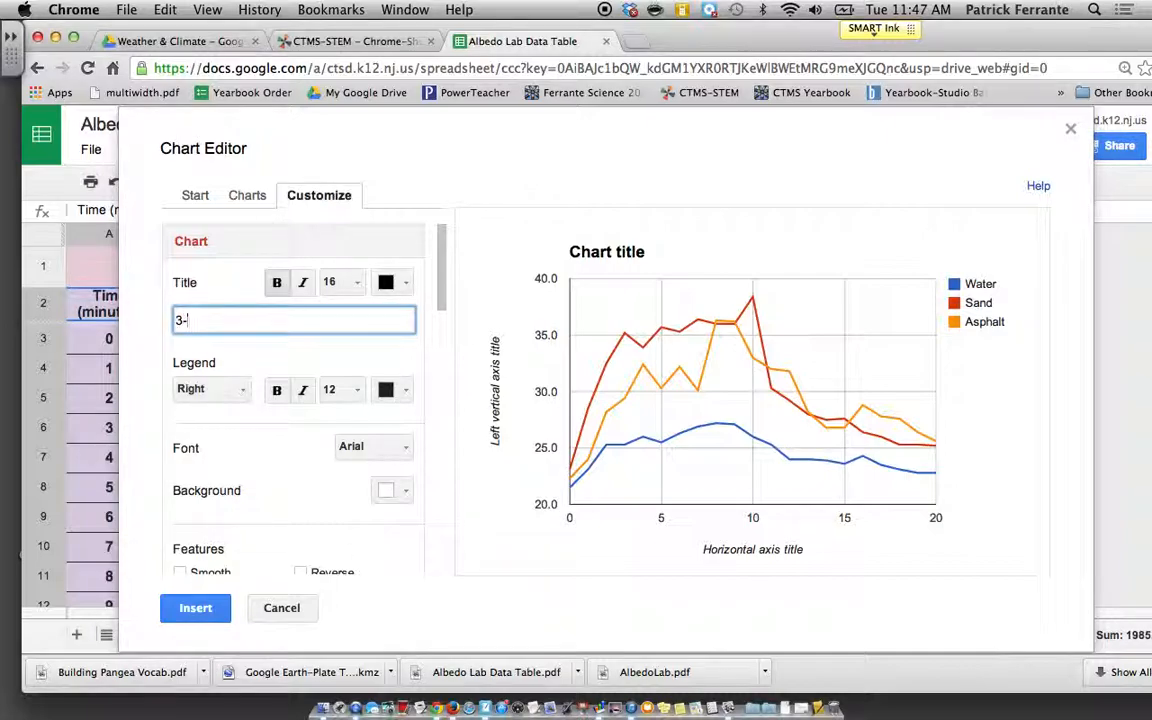
key("BackSpace")
key("BackSpace")
type("xxxxxxxxxxxxx")
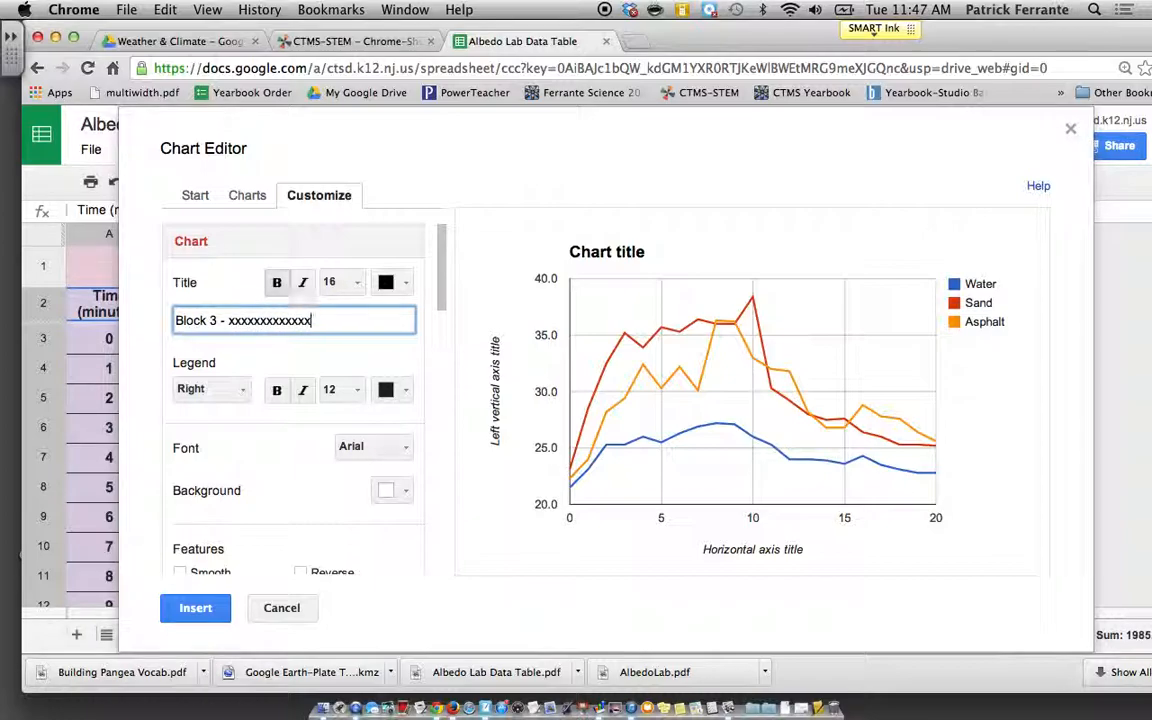
Change the chart title's font color to dark red.
left_click(247, 393)
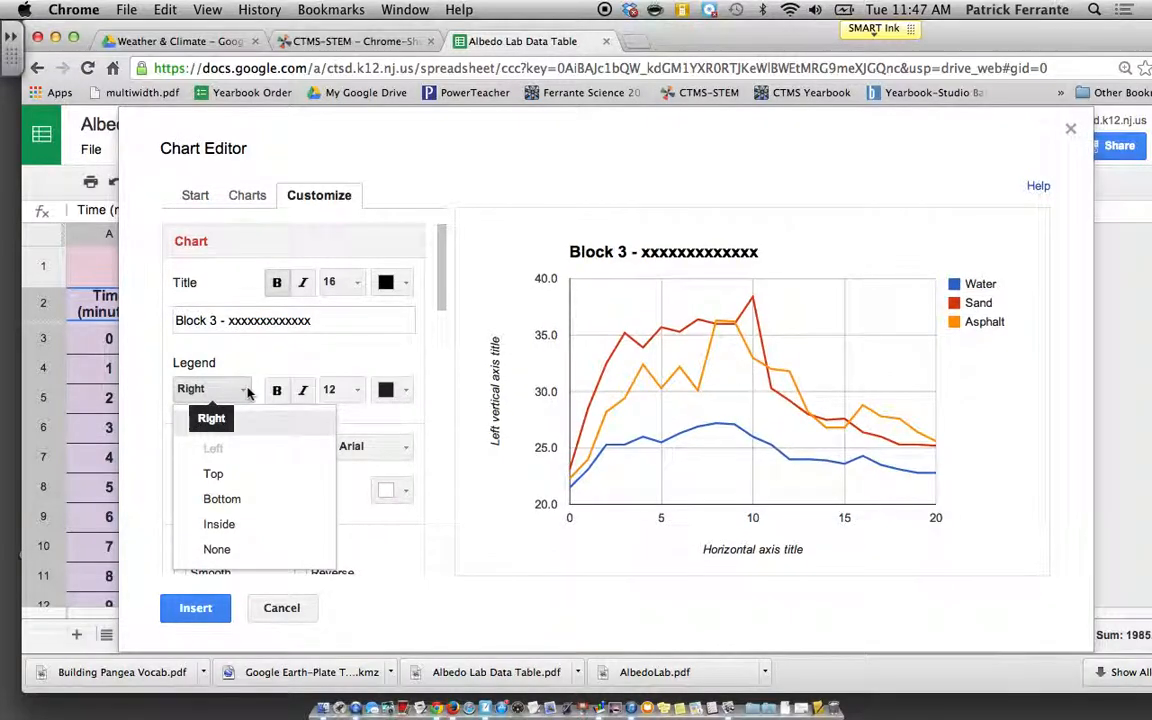
left_click(240, 287)
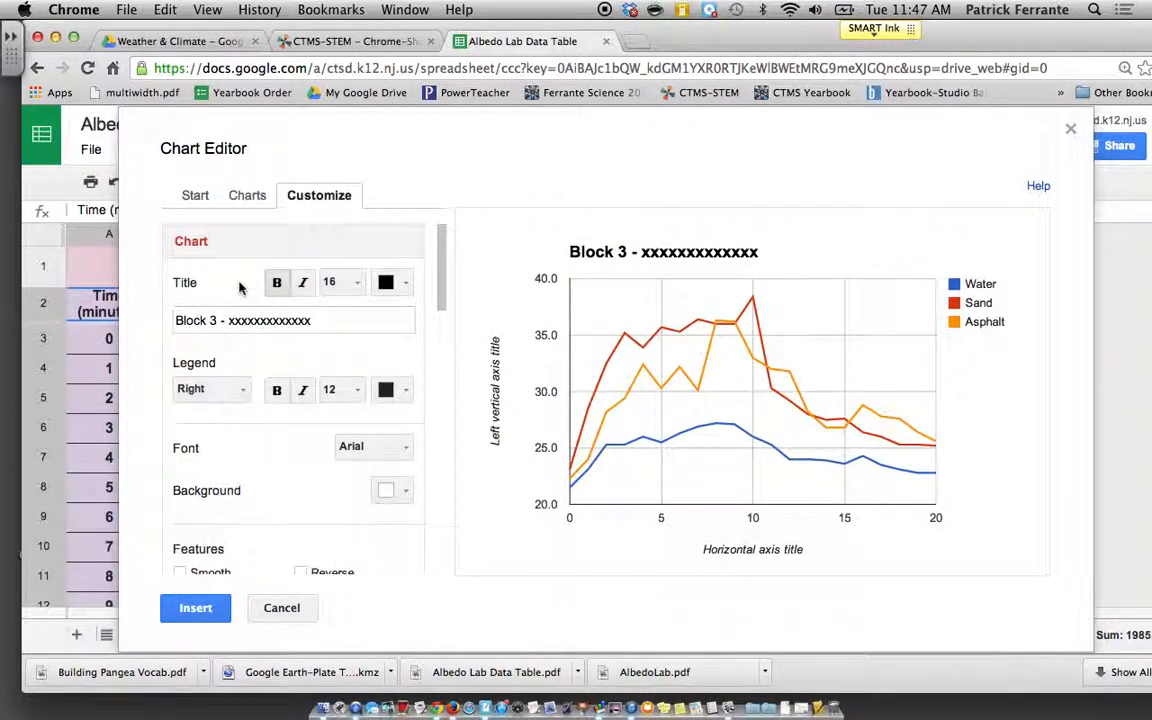
left_click(355, 283)
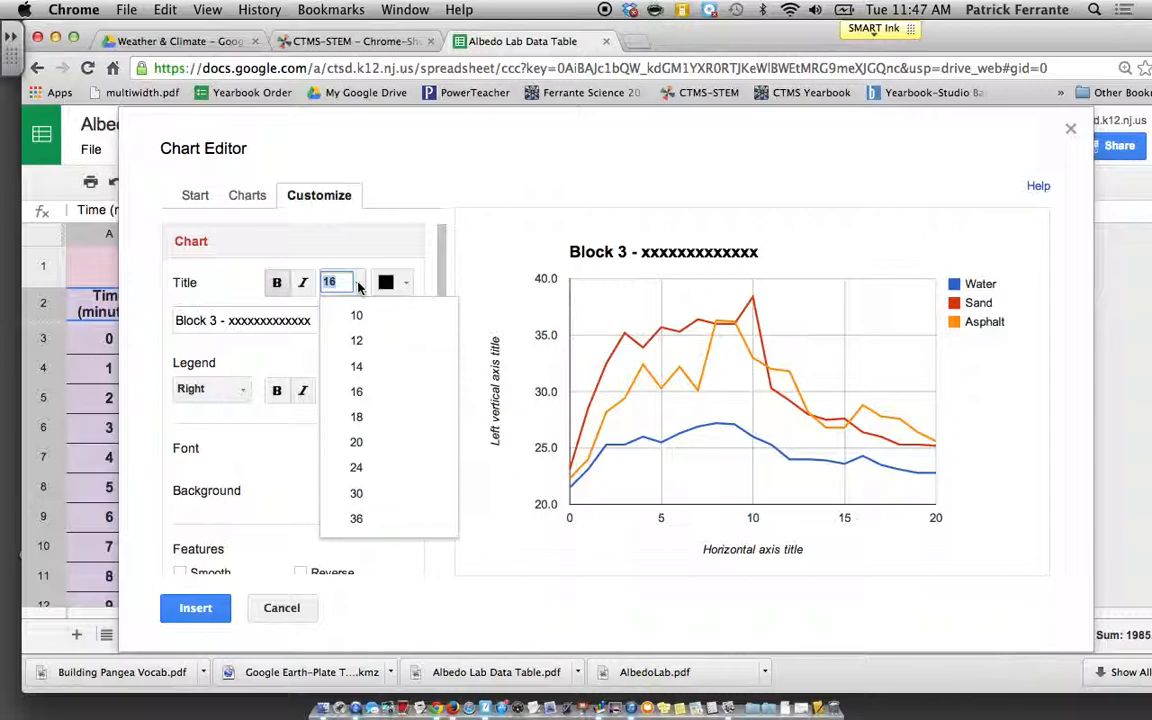
left_click(392, 283)
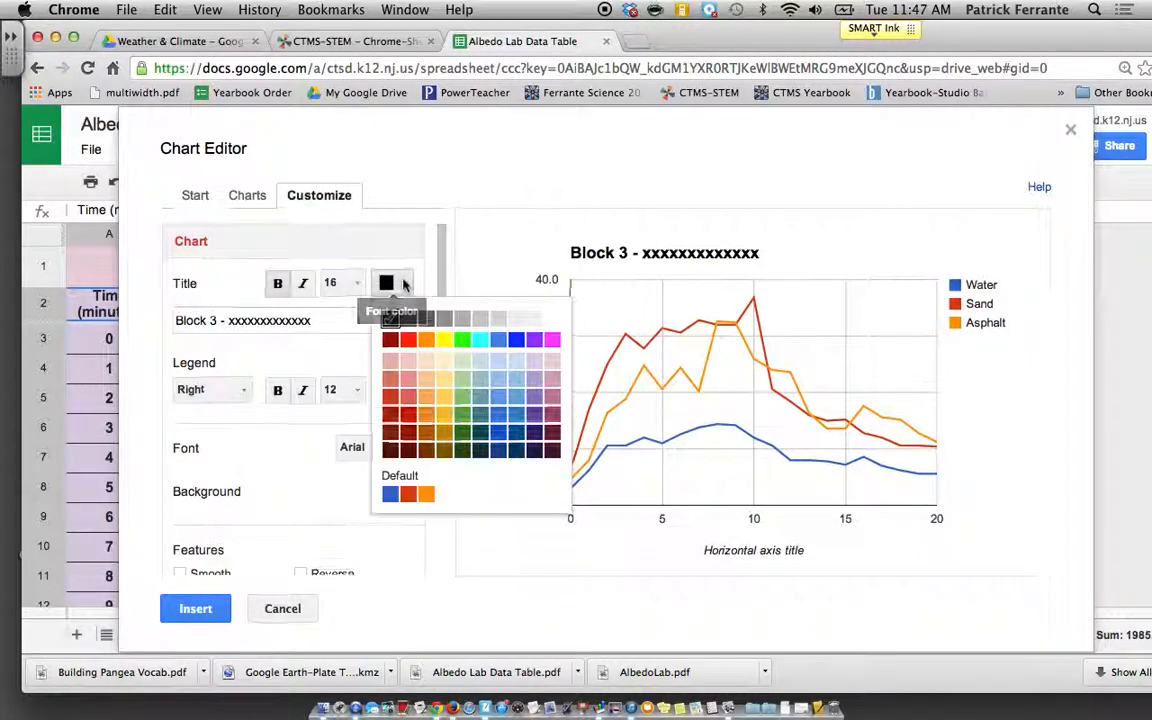
left_click(408, 433)
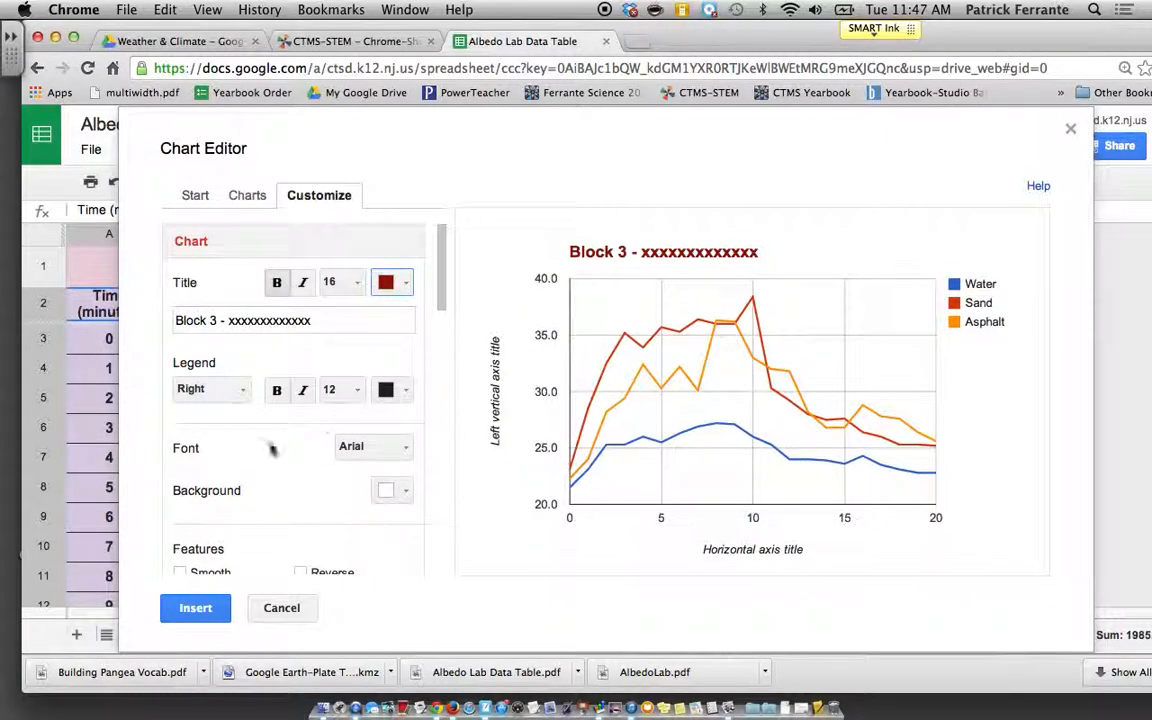
Set the chart font to Comic Sans MS and the chart background to light grey.
scroll(270, 449, "down", 3)
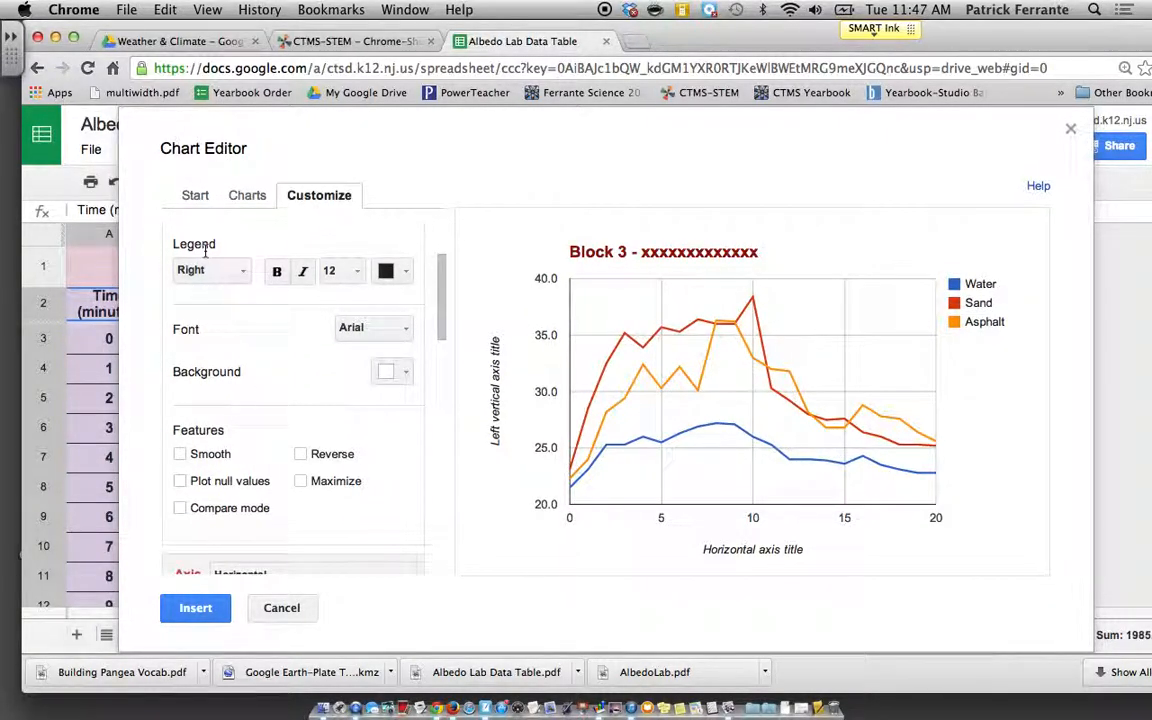
left_click(378, 328)
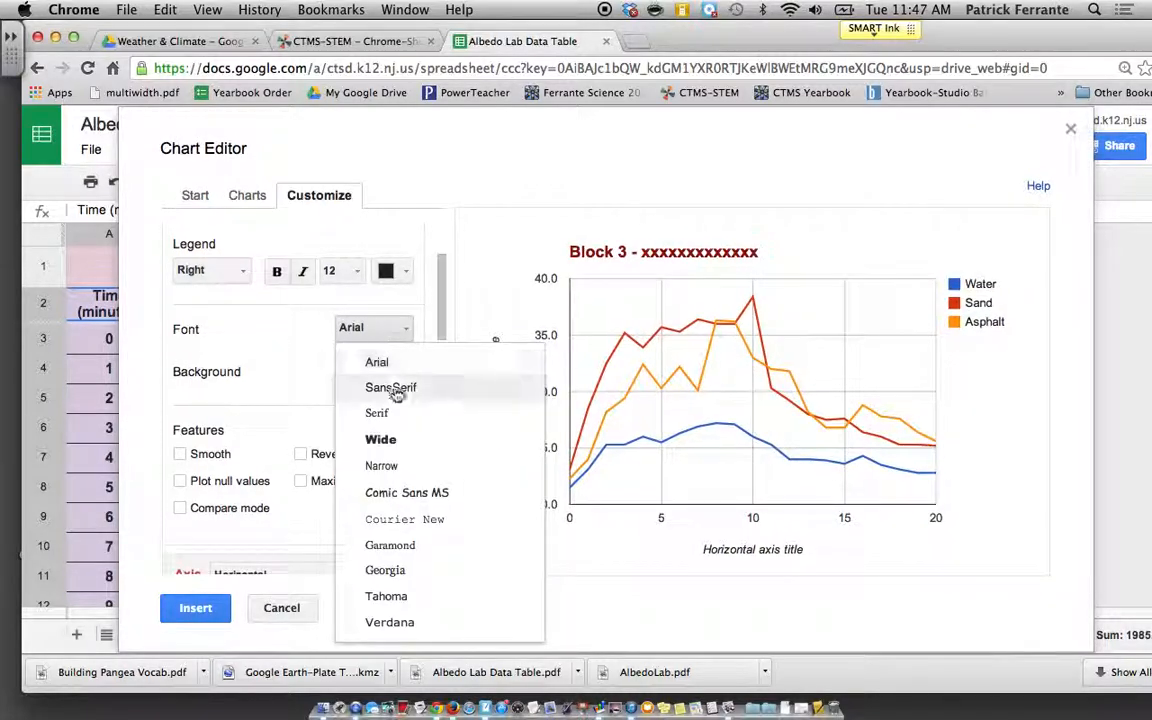
left_click(402, 493)
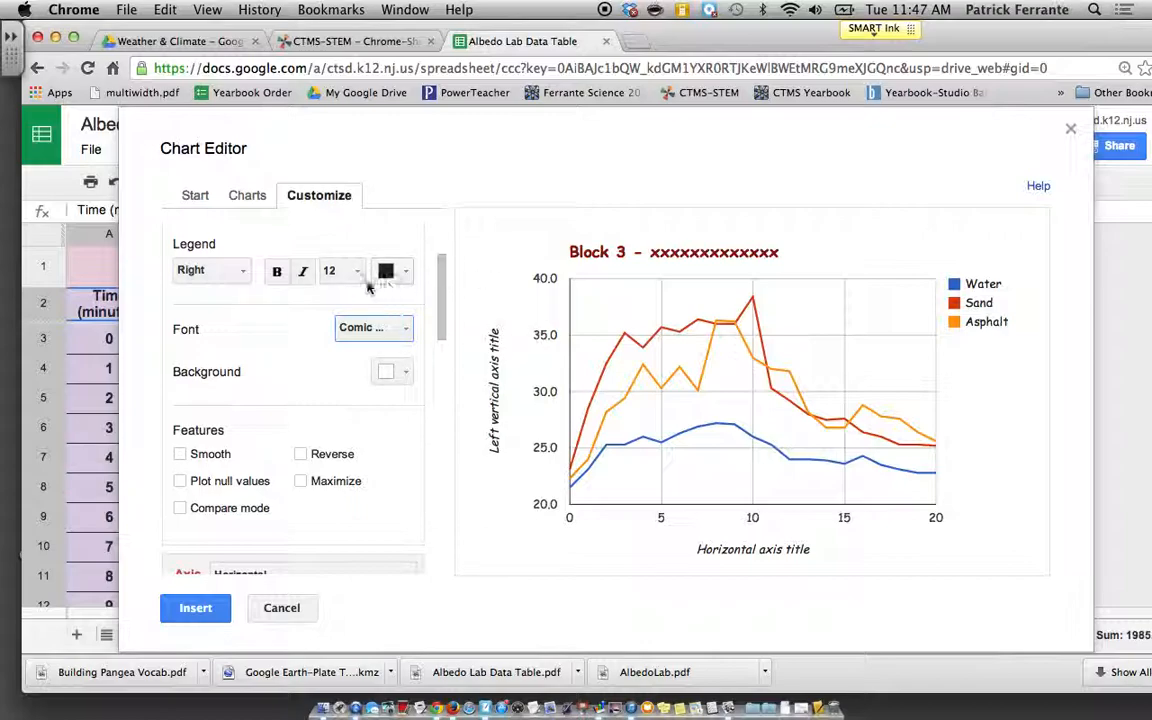
left_click(401, 376)
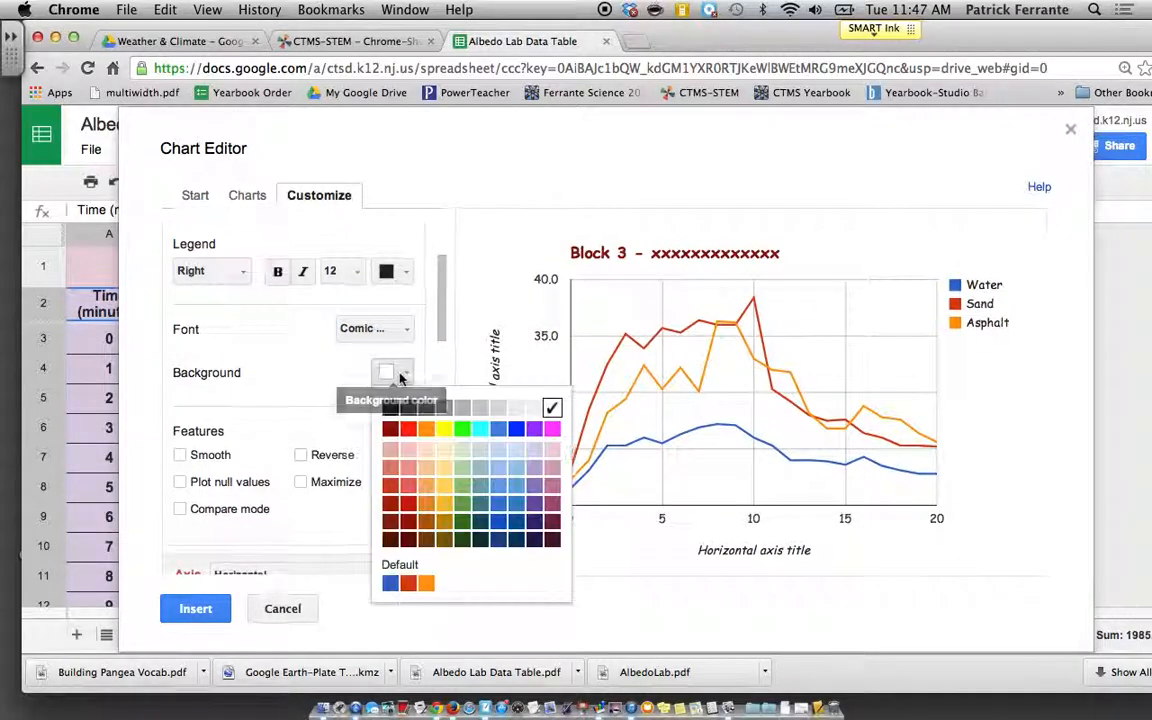
left_click(533, 407)
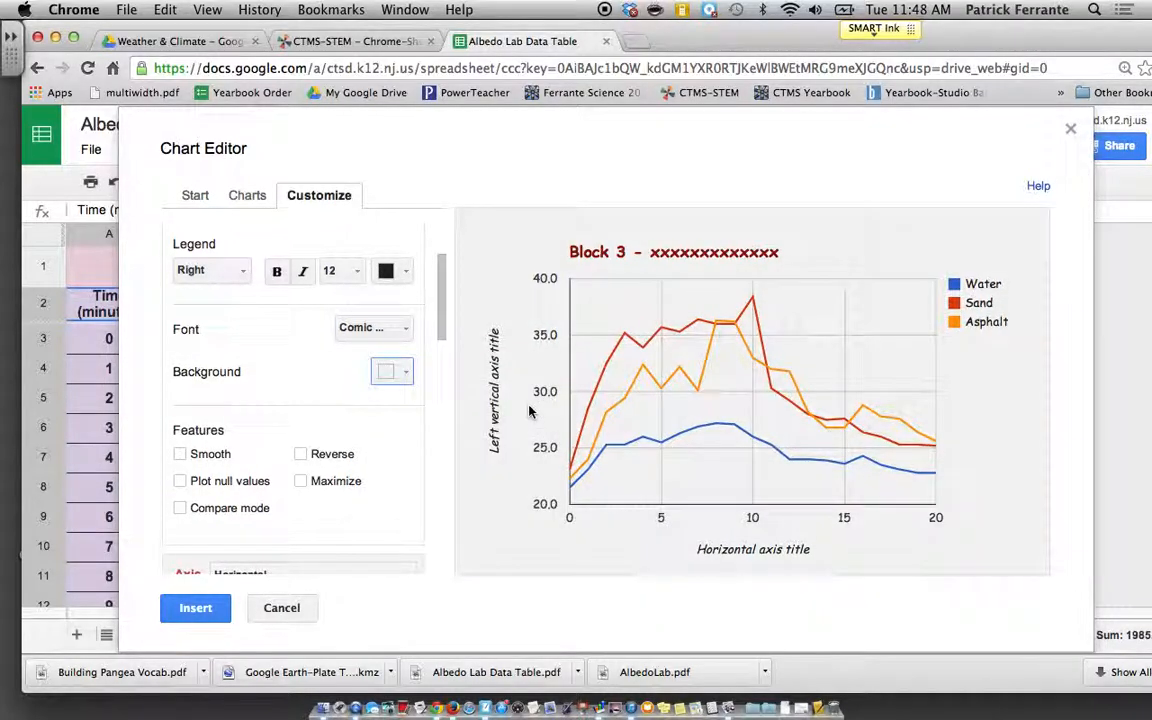
Set the horizontal axis title to "Time".
scroll(333, 432, "down", 5)
scroll(333, 432, "up", 8)
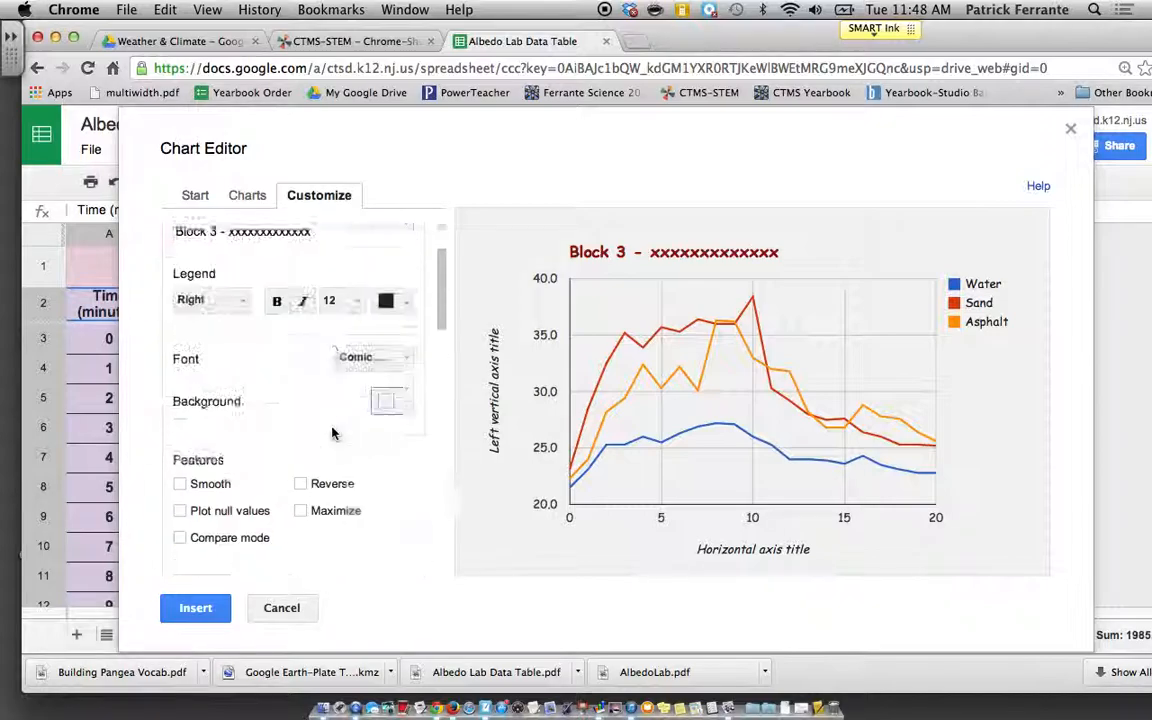
left_click_drag(440, 307, 450, 423)
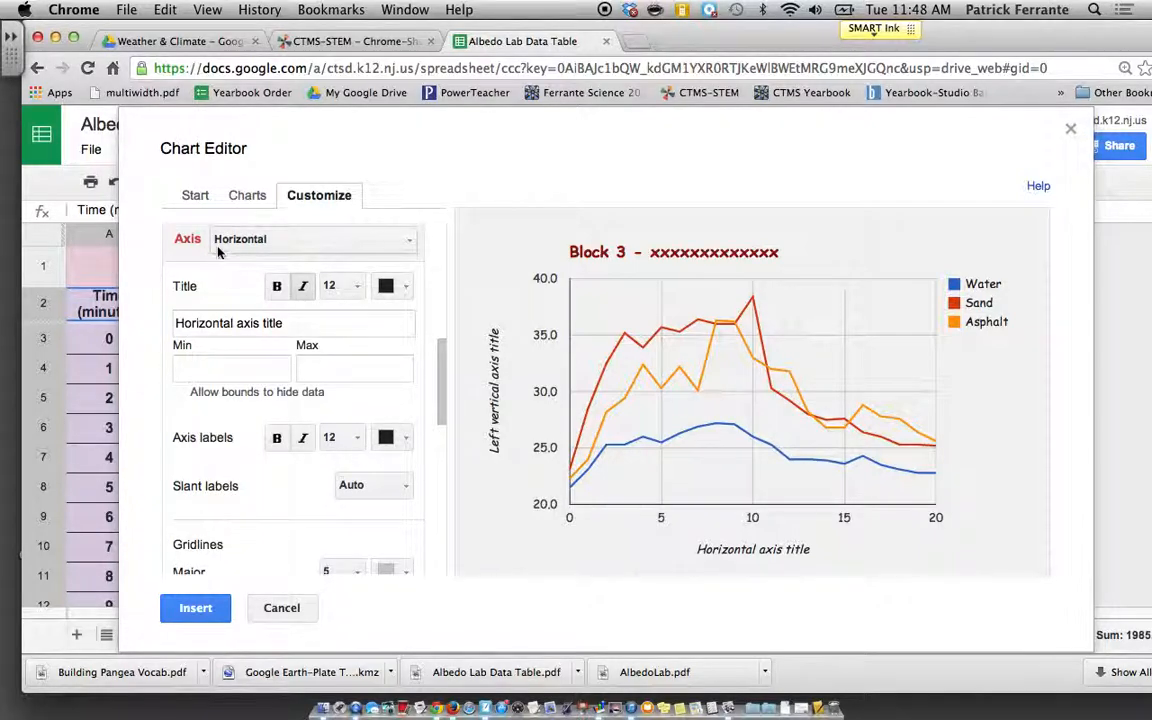
triple_click(256, 323)
type("Time")
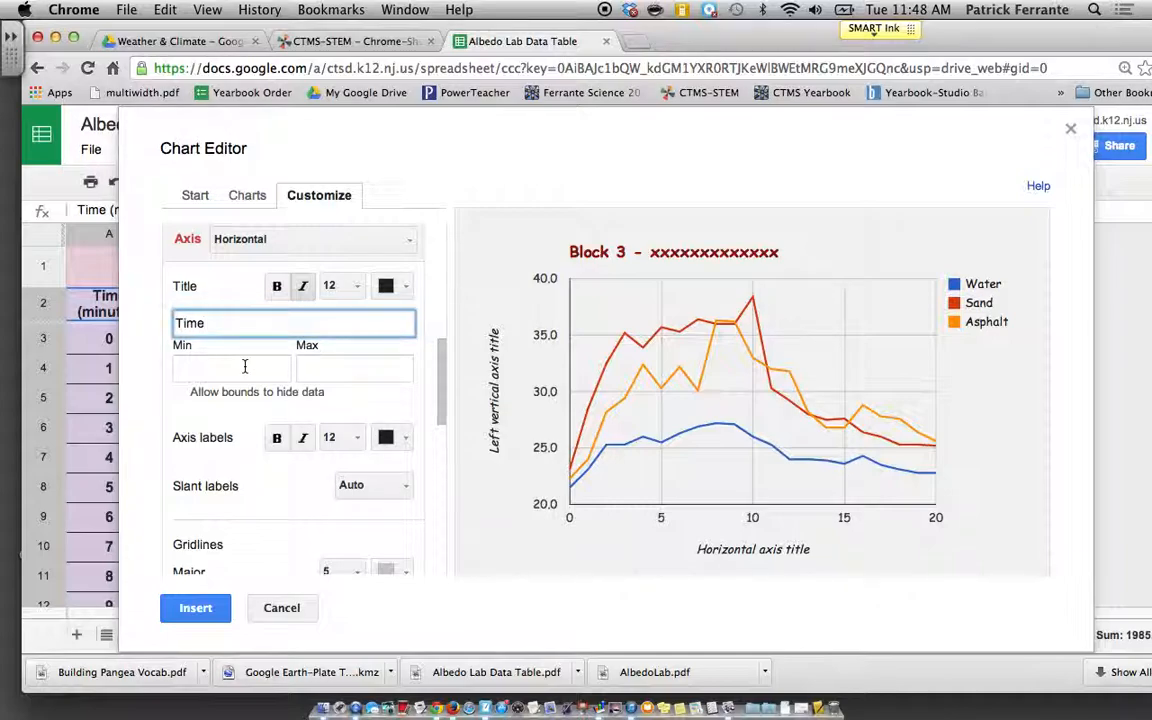
left_click(244, 367)
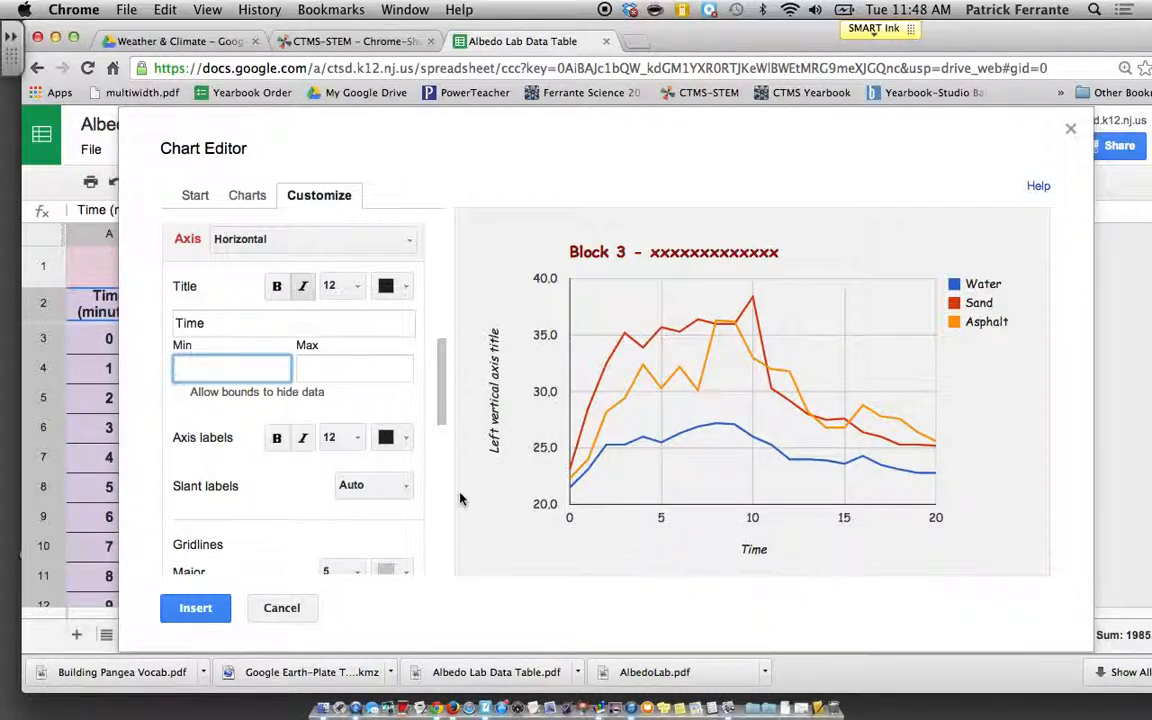
Set the number of major gridlines on the horizontal axis to 20.
scroll(375, 425, "down", 5)
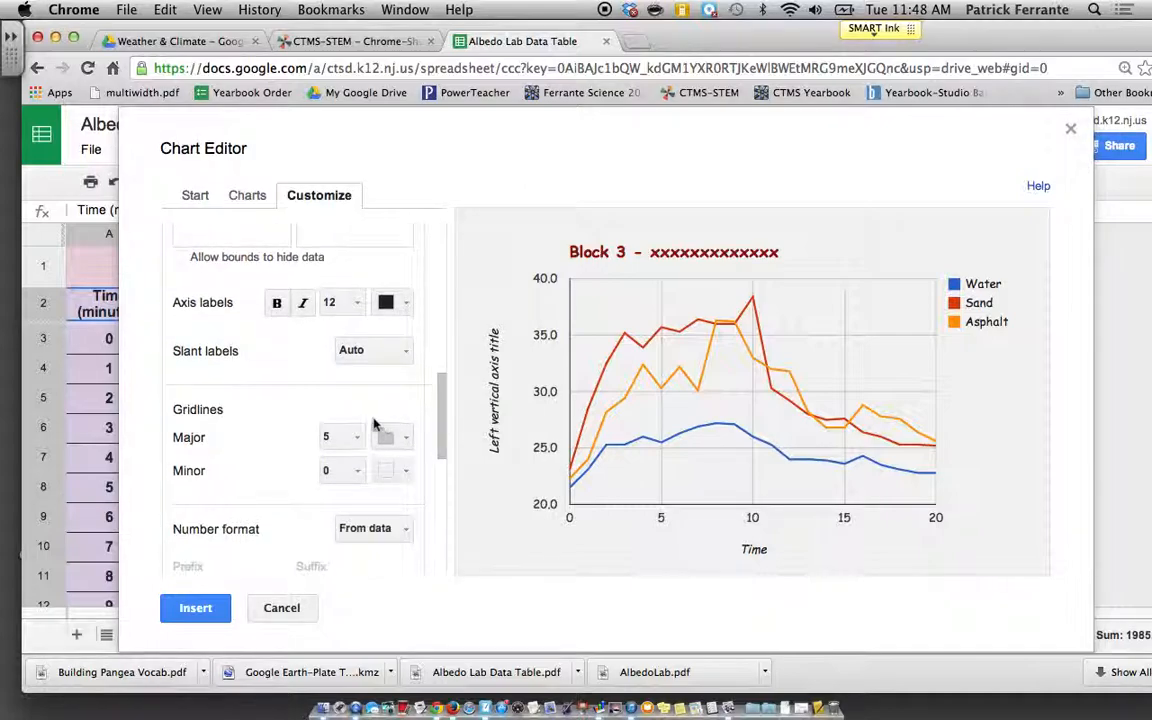
left_click(350, 438)
left_click(361, 405)
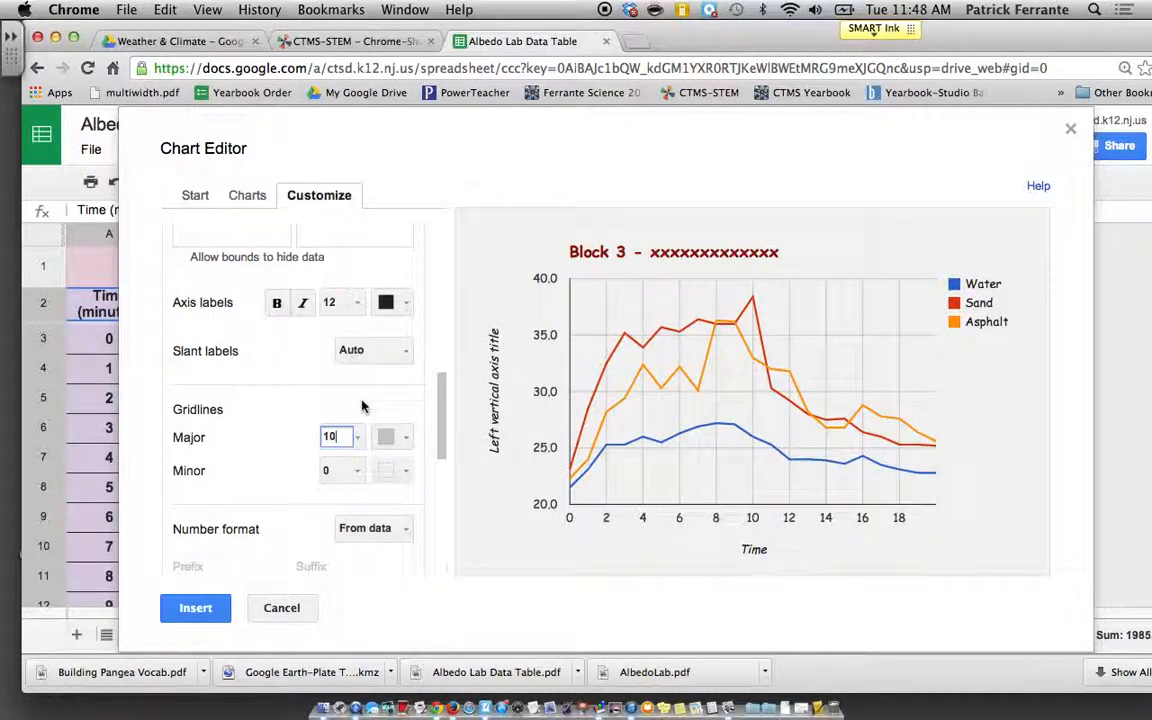
left_click(333, 437)
key("BackSpace")
key("BackSpace")
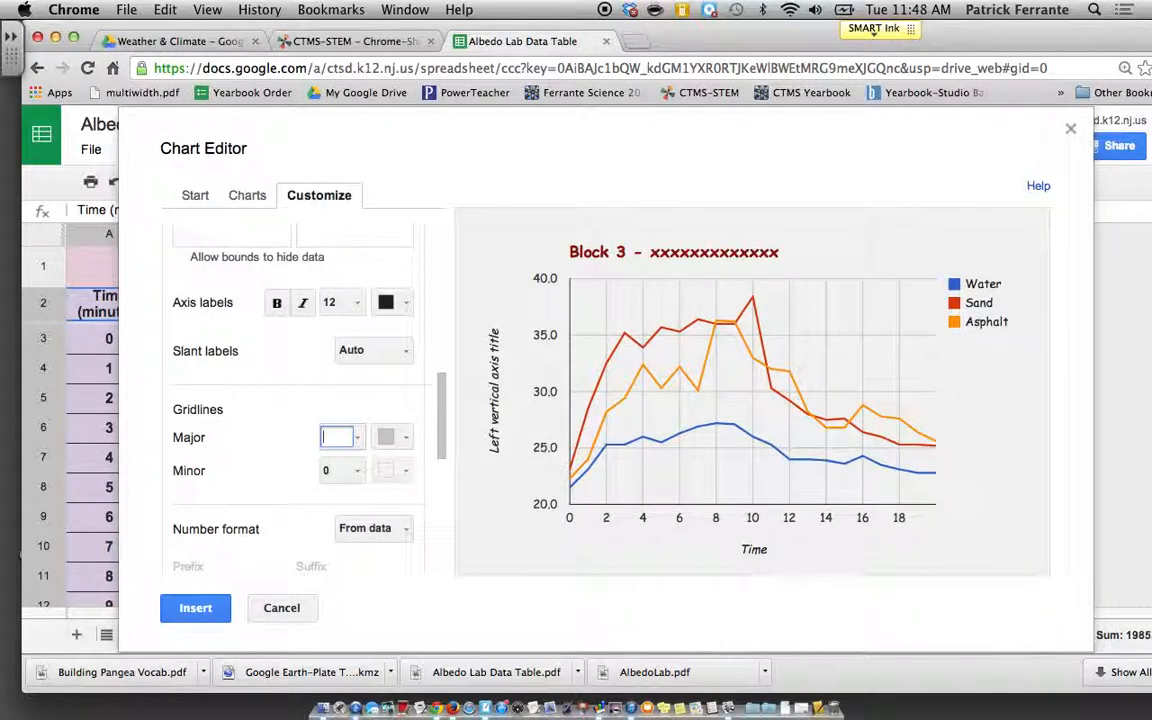
key("Return")
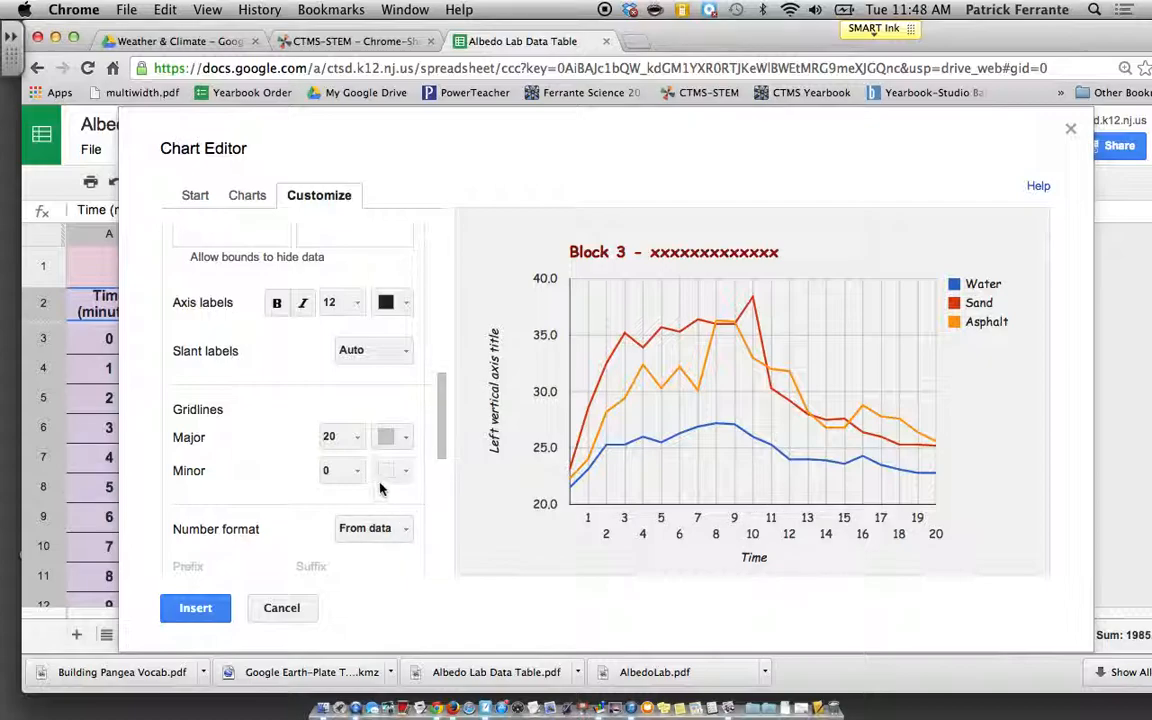
Try slanting the horizontal axis labels at 30° and at 90°.
scroll(360, 520, "up", 10)
scroll(345, 535, "down", 3)
scroll(340, 539, "down", 3)
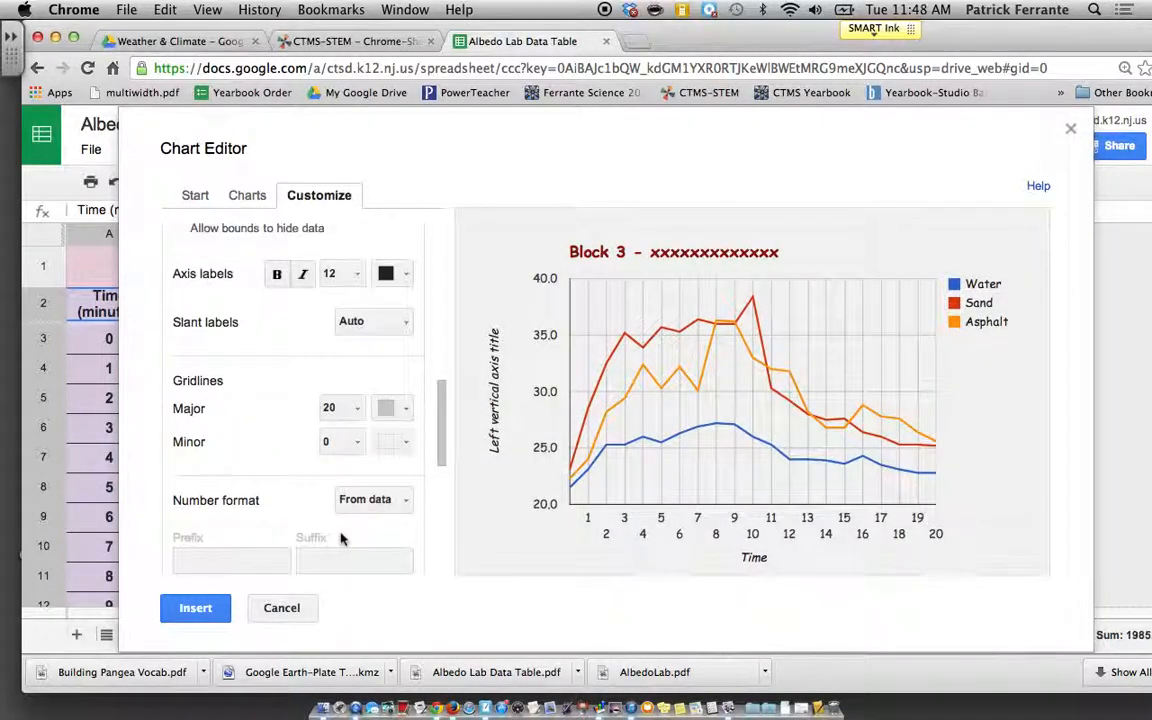
scroll(415, 400, "up", 1)
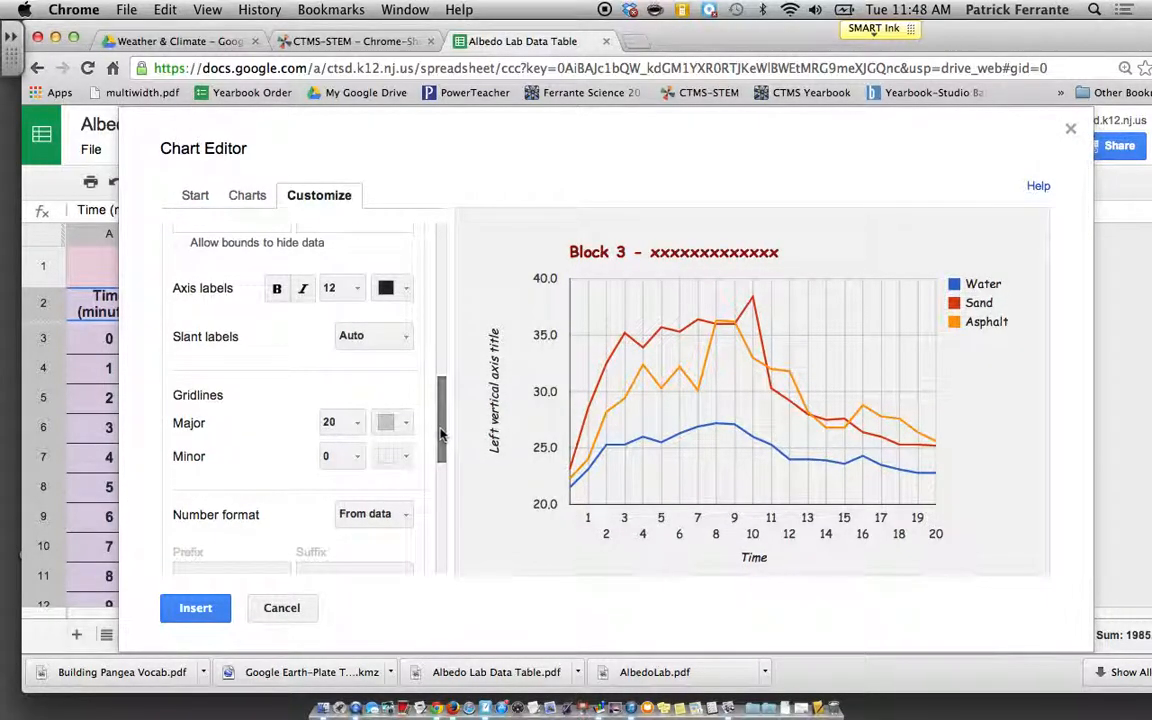
left_click(403, 340)
left_click(387, 420)
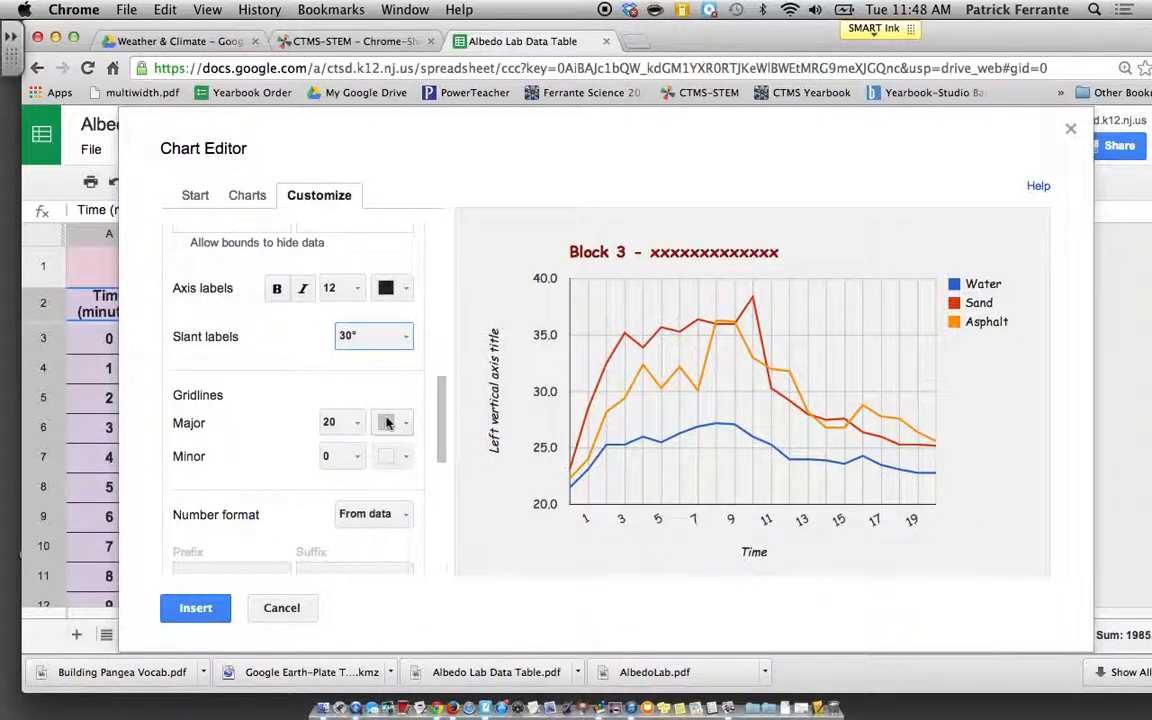
left_click(380, 336)
left_click(398, 428)
left_click(355, 336)
left_click(386, 470)
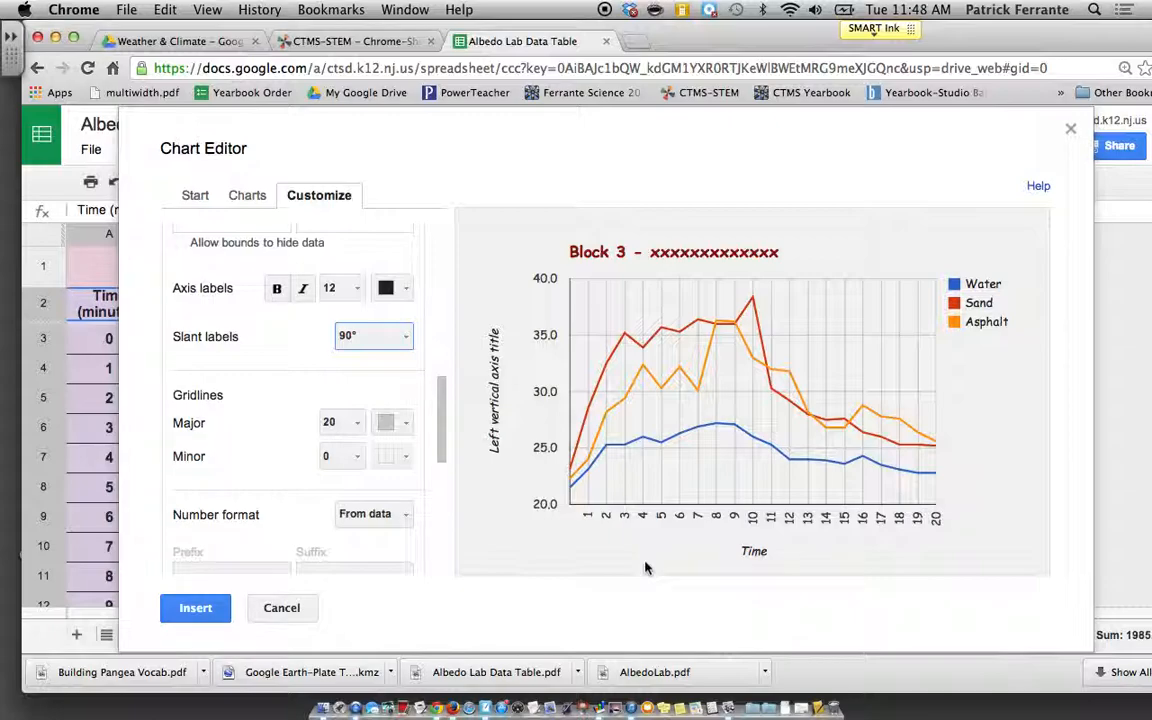
Set the horizontal axis's major gridlines to 10 and its label slant to Auto.
left_click(336, 422)
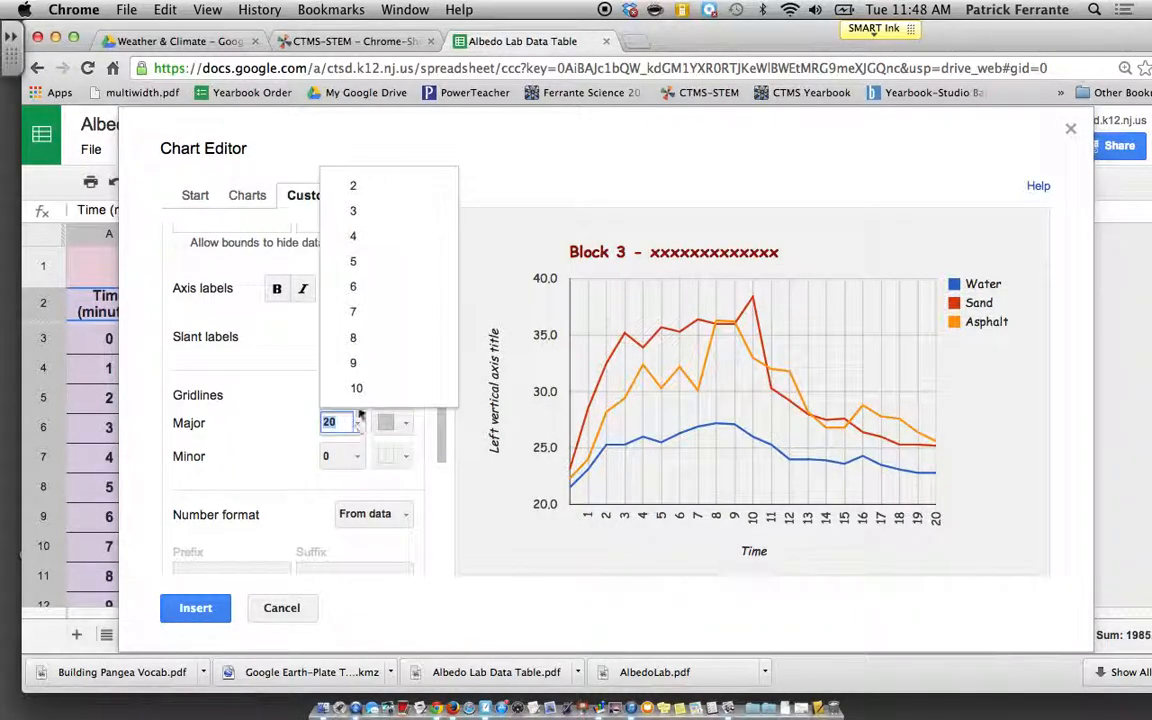
left_click(360, 397)
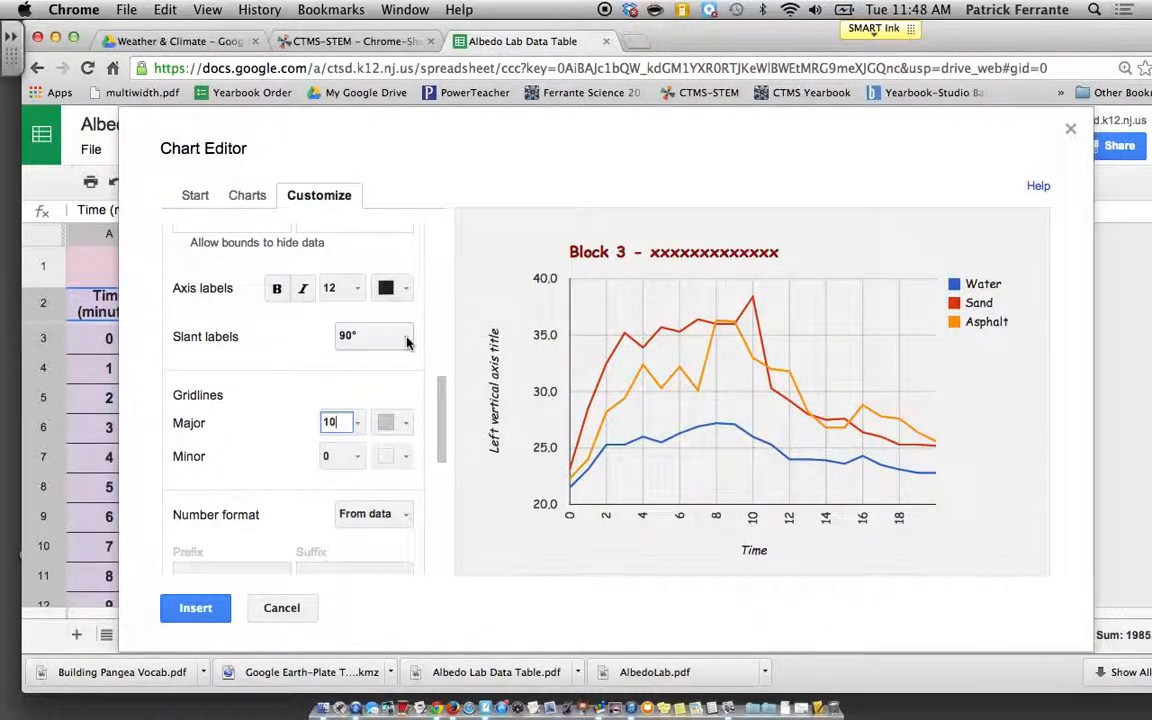
left_click(407, 342)
left_click(396, 370)
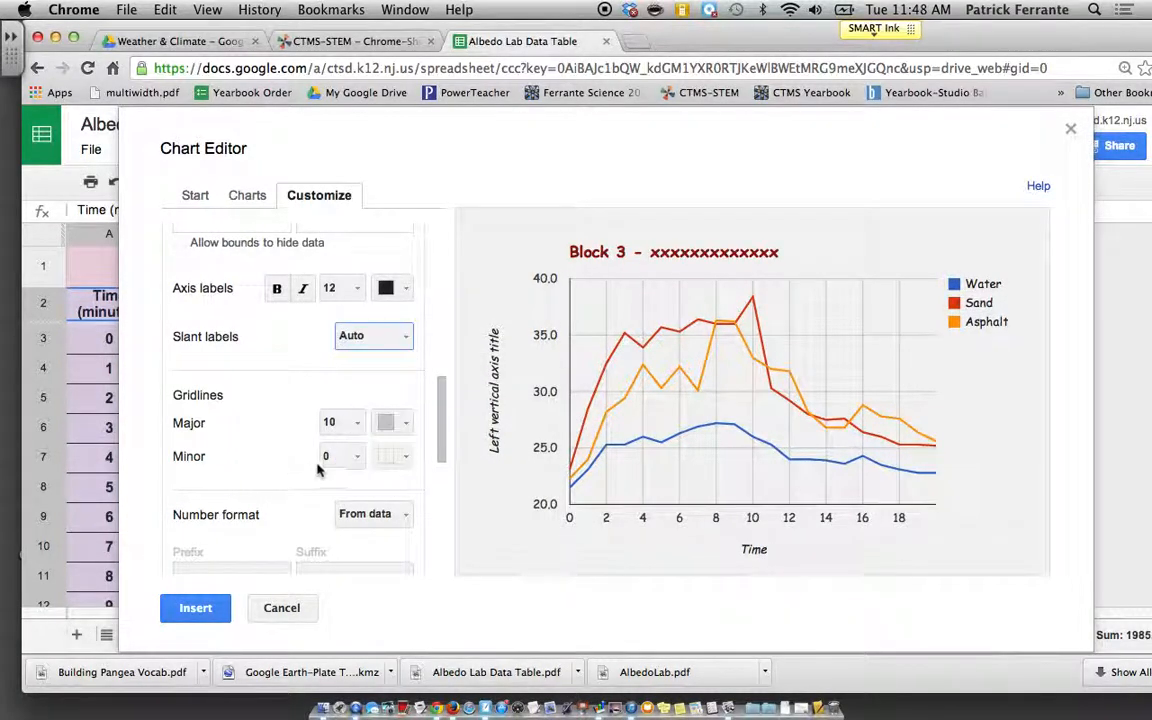
left_click(340, 423)
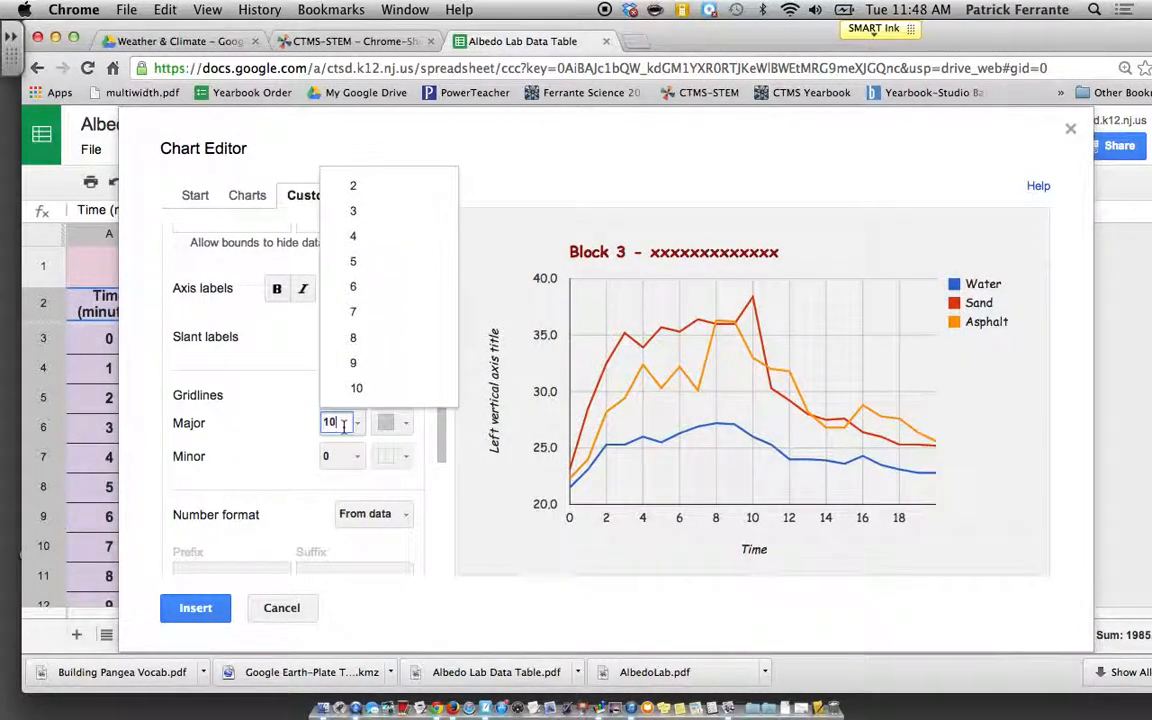
left_click(284, 452)
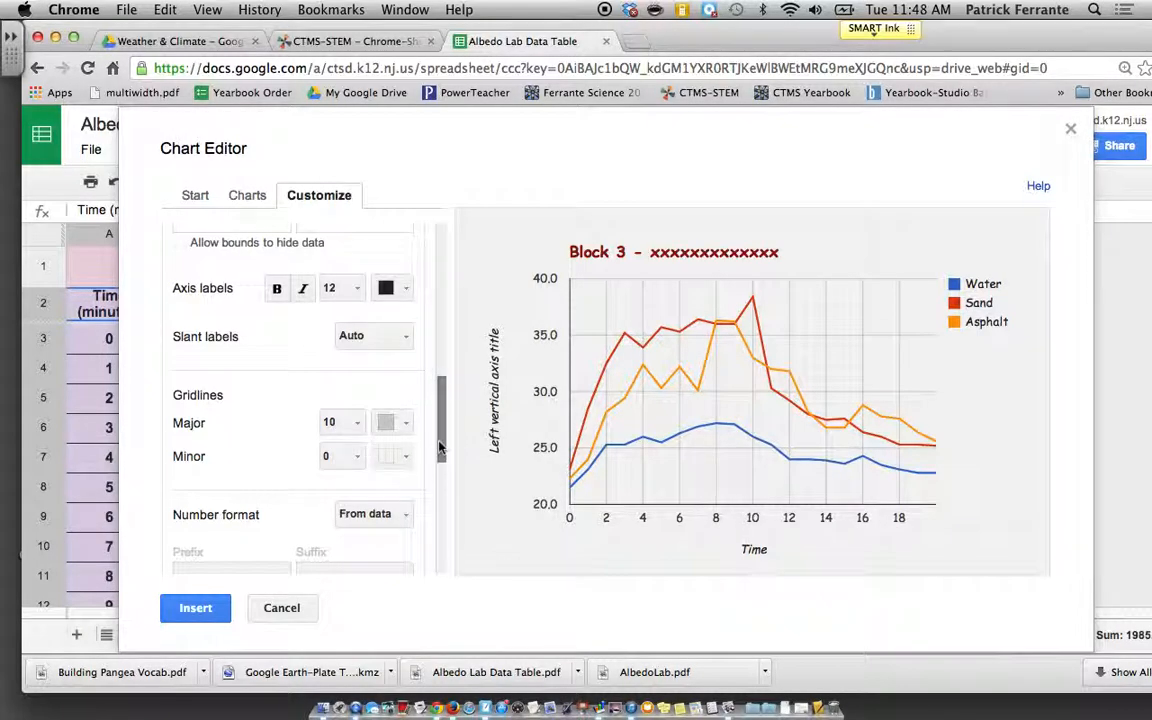
Title the left vertical axis "Temperature (C)" and set its minimum value to 0.
left_click_drag(440, 450, 443, 392)
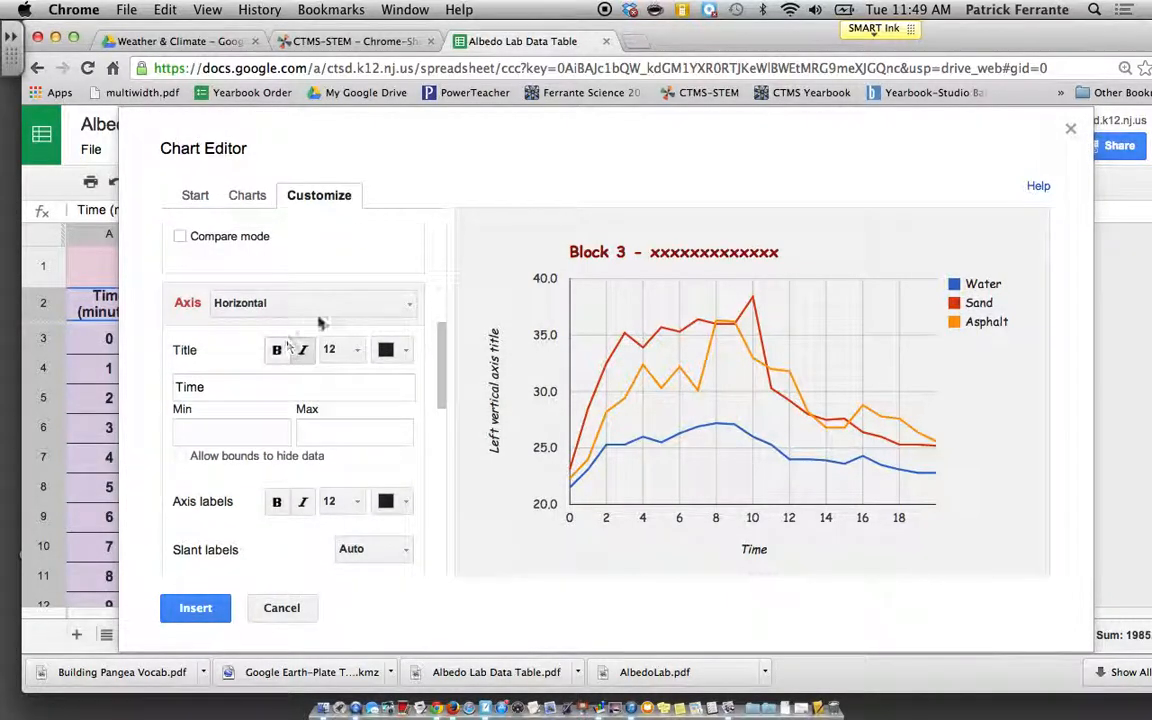
left_click(405, 311)
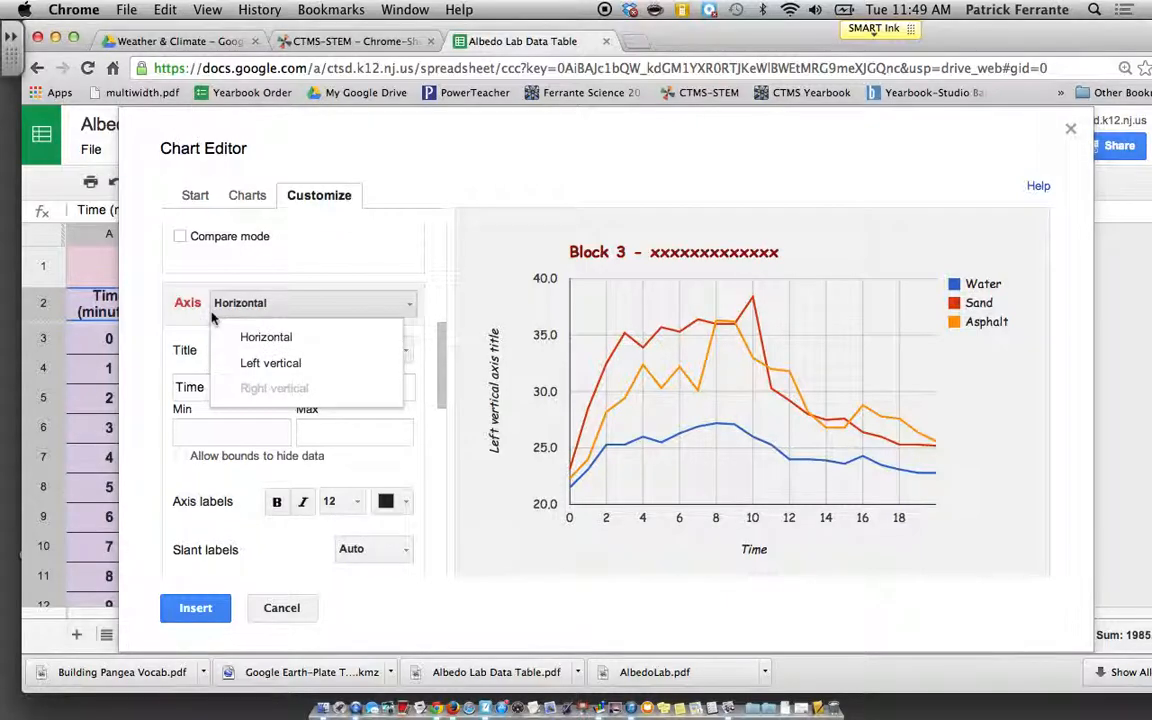
left_click(276, 363)
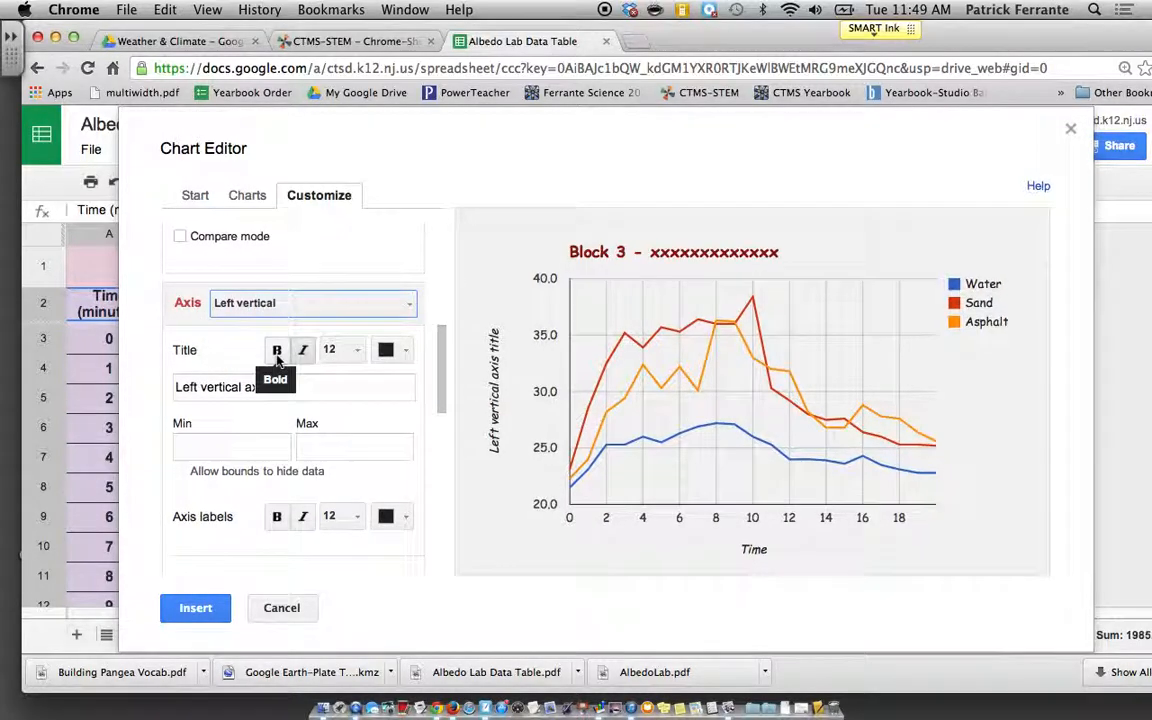
triple_click(220, 387)
type("Ti")
type("ature (C")
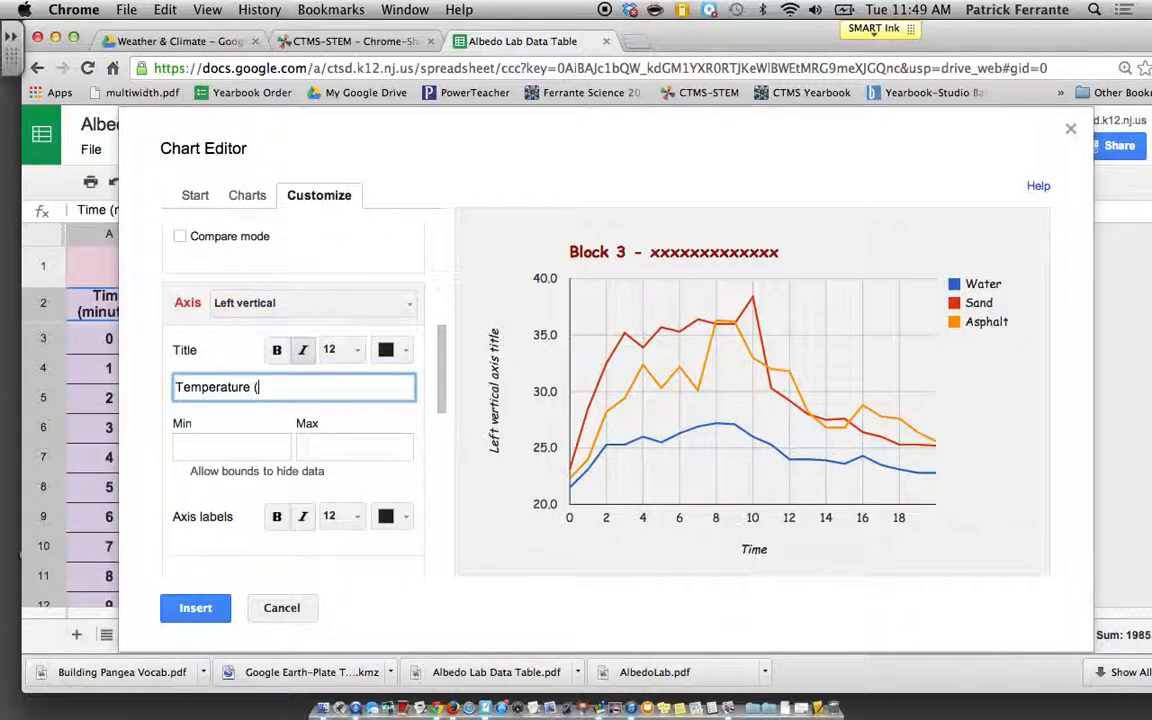
left_click(235, 446)
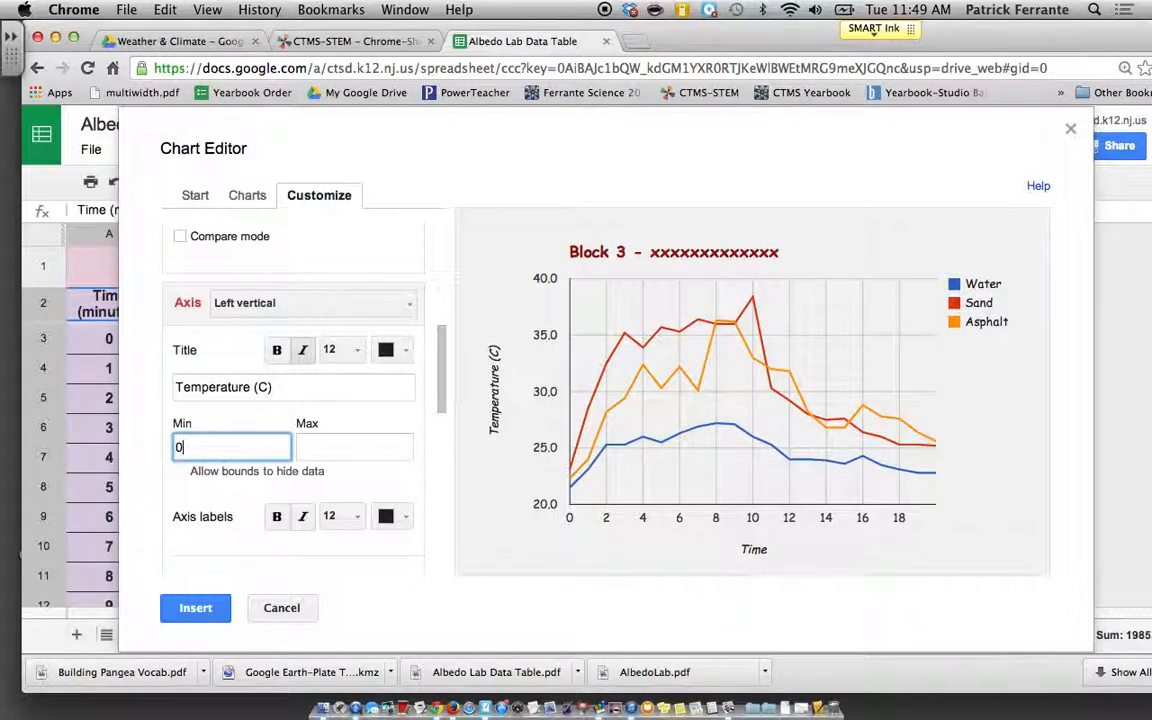
left_click(321, 447)
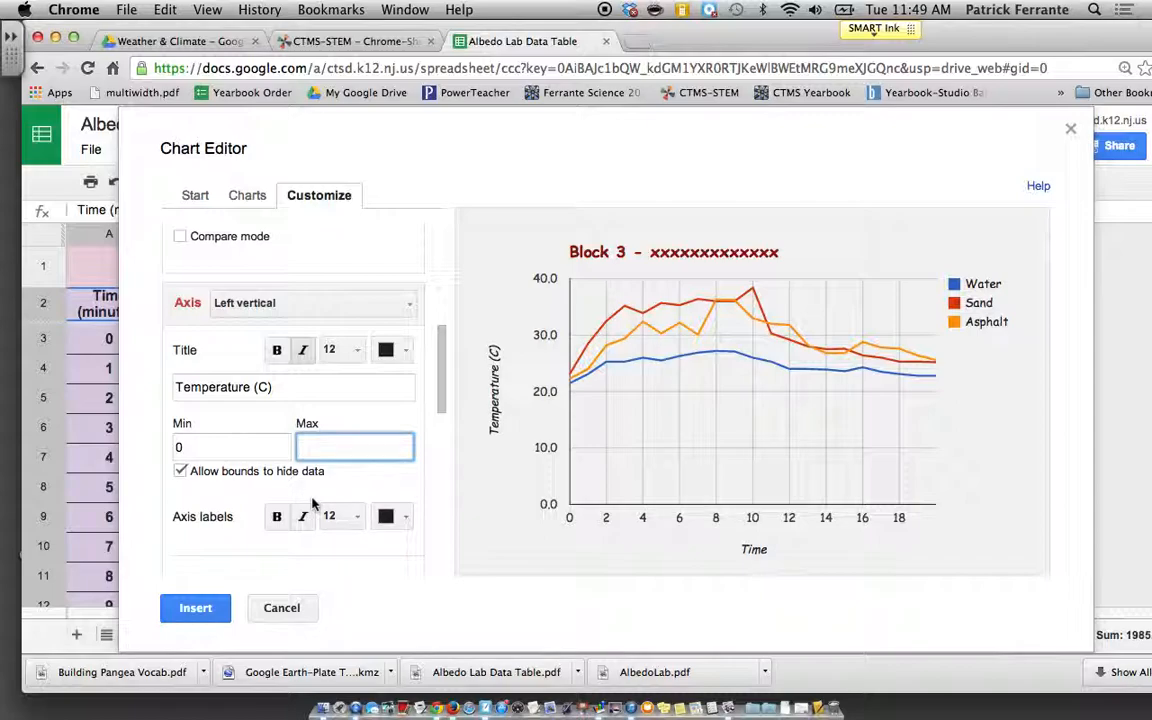
Set the number of major gridlines on the left vertical axis to 10, trying 2 for comparison.
scroll(305, 520, "down", 5)
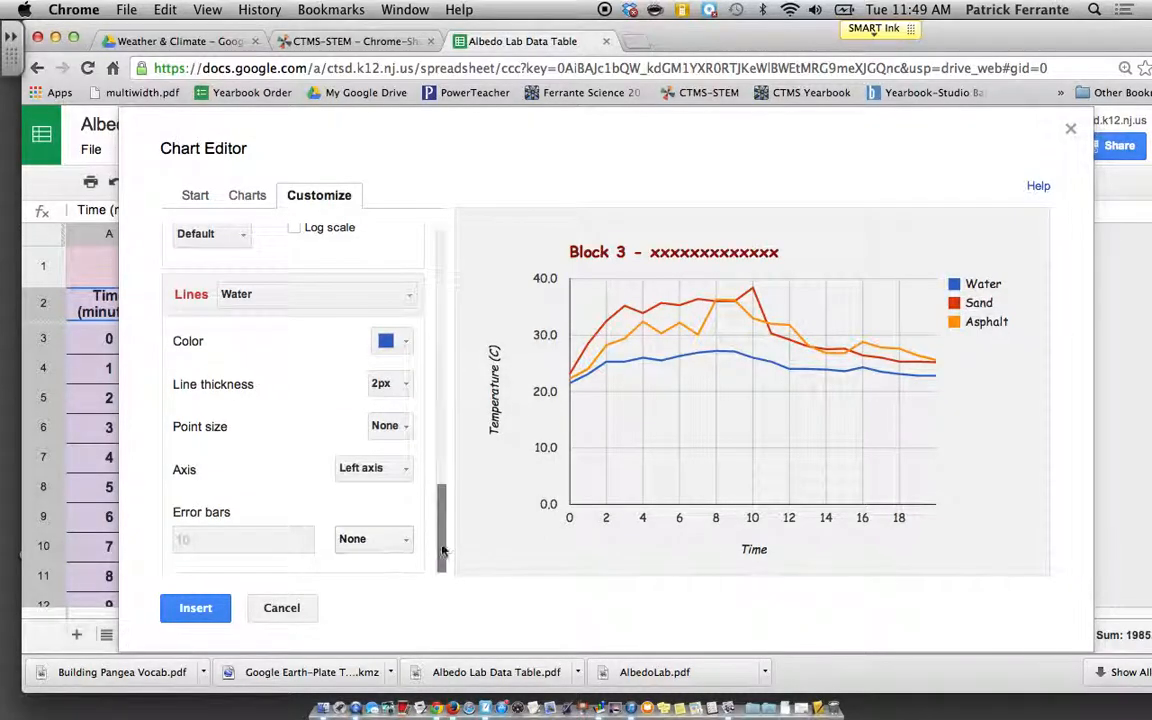
left_click_drag(445, 537, 442, 433)
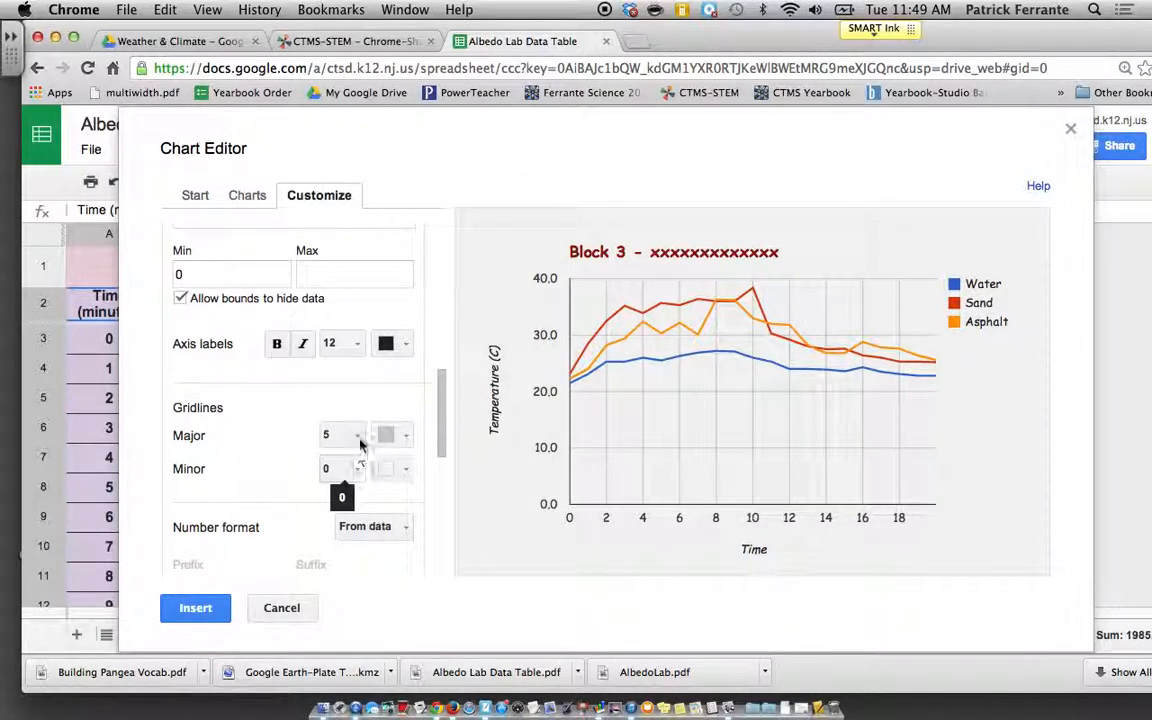
left_click(358, 436)
left_click(358, 401)
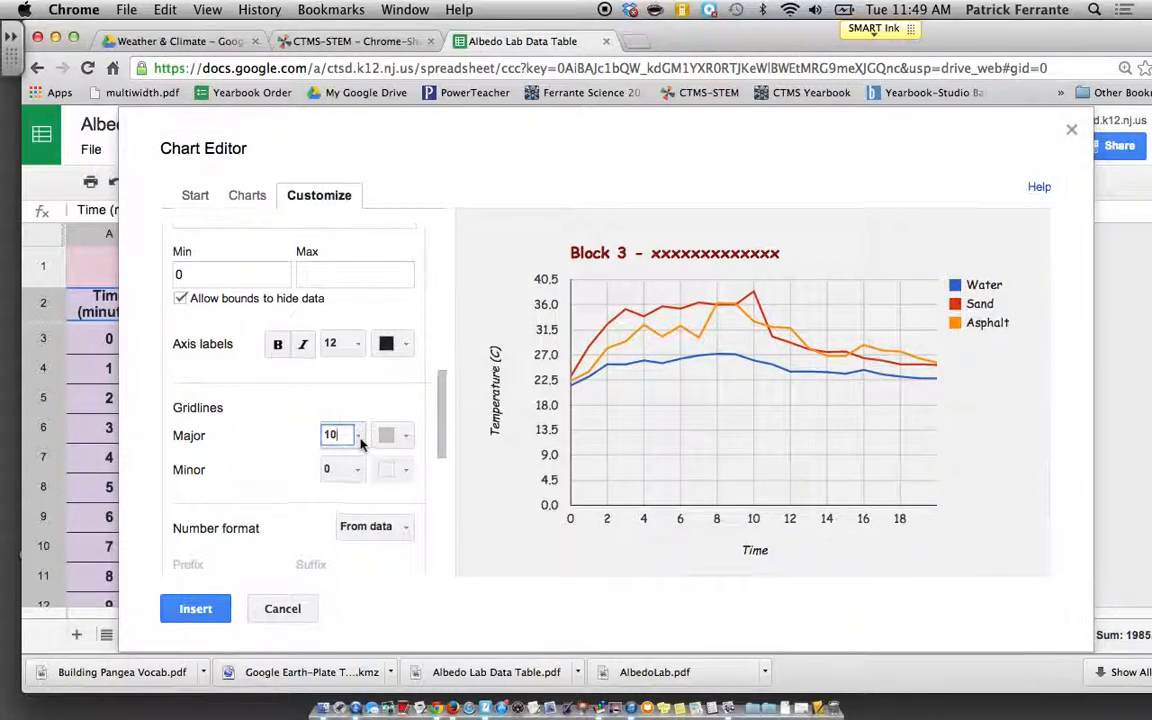
left_click(360, 440)
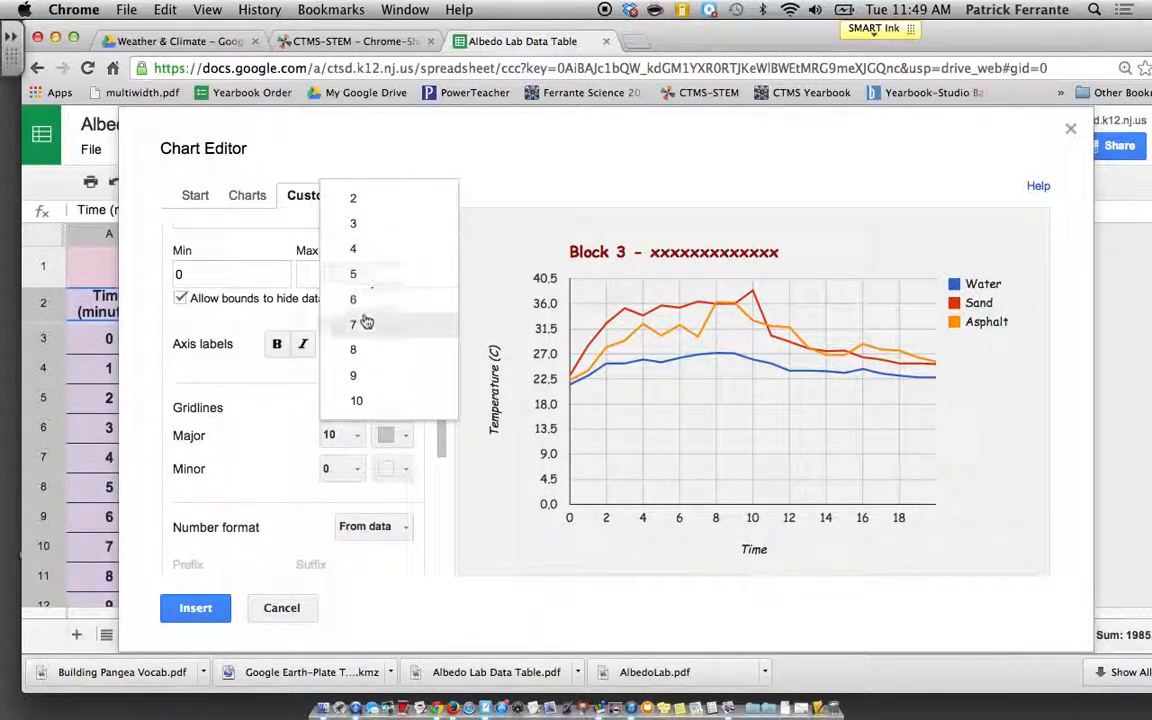
left_click(358, 199)
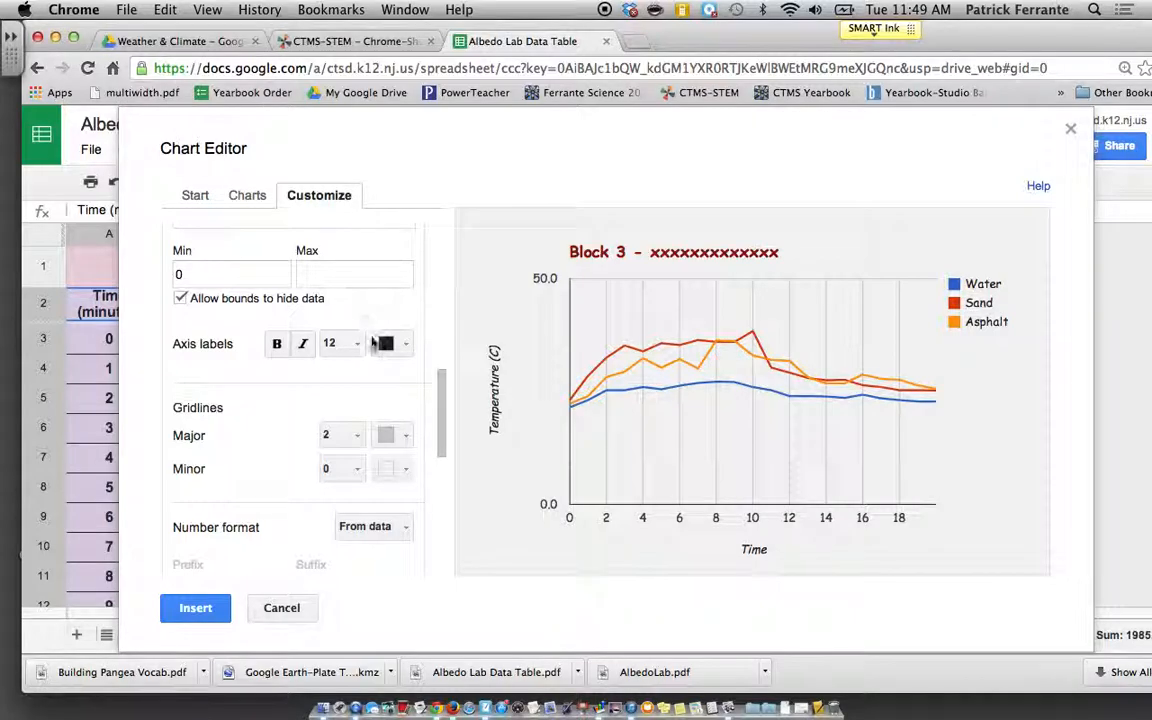
left_click(355, 436)
left_click(360, 401)
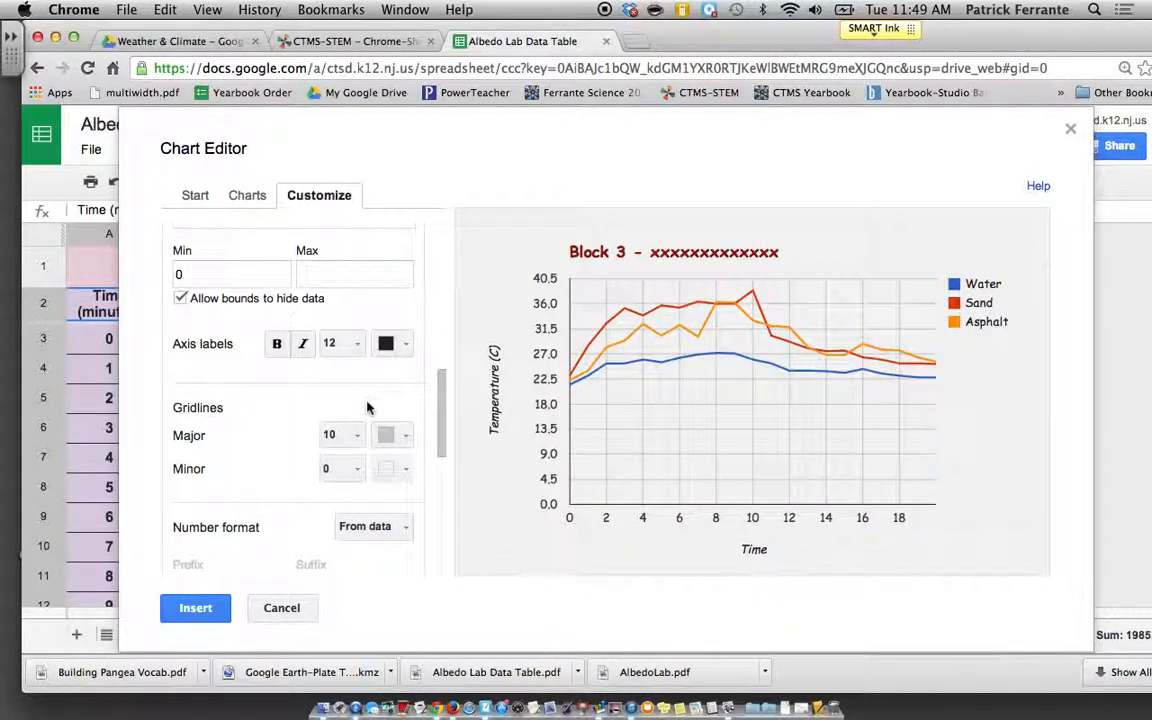
left_click(360, 344)
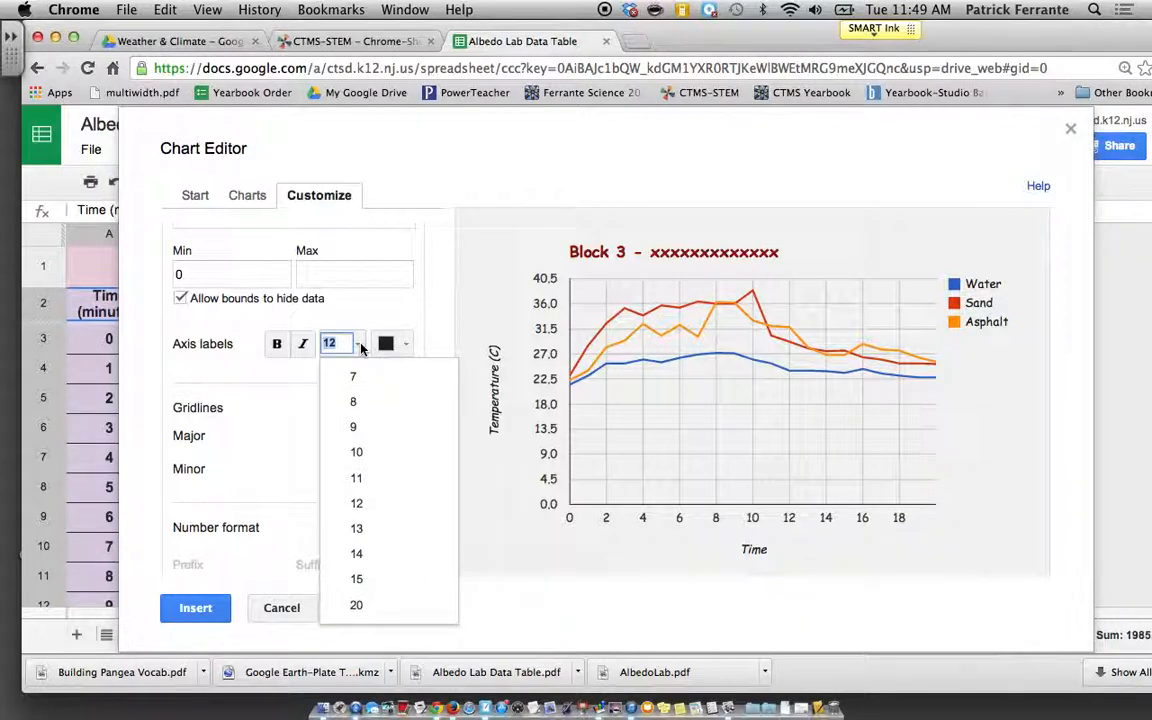
left_click(400, 309)
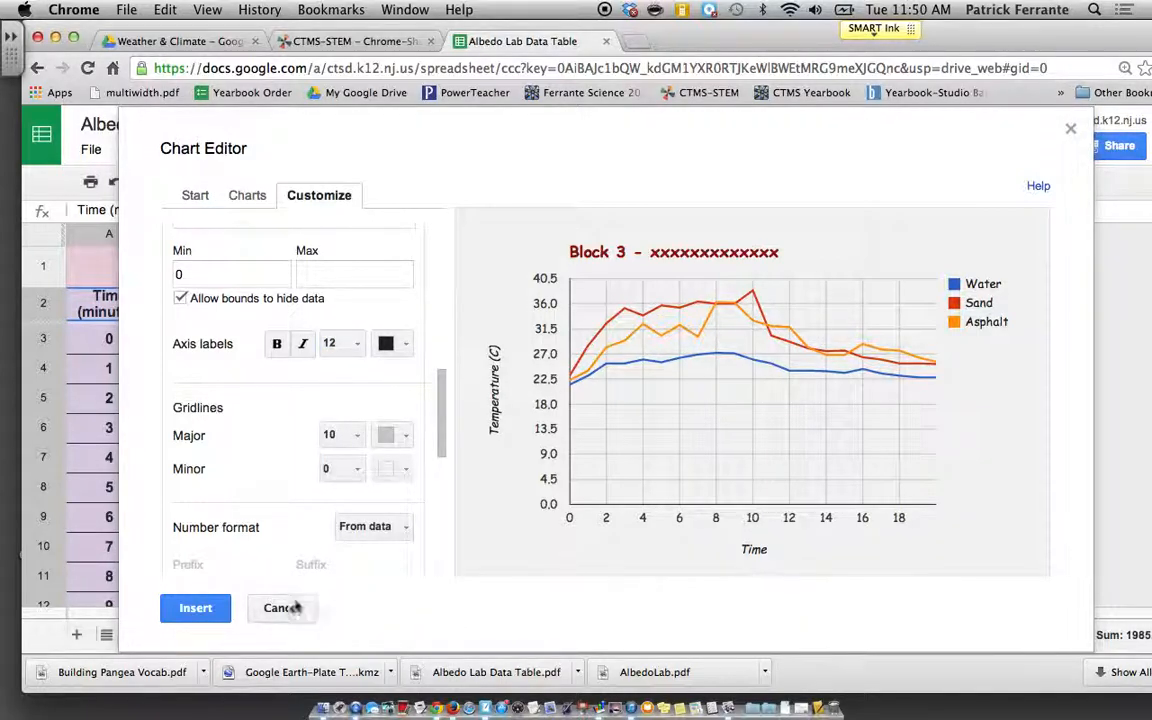
Insert the customized line chart into the Block 3 sheet.
scroll(402, 386, "down", 3)
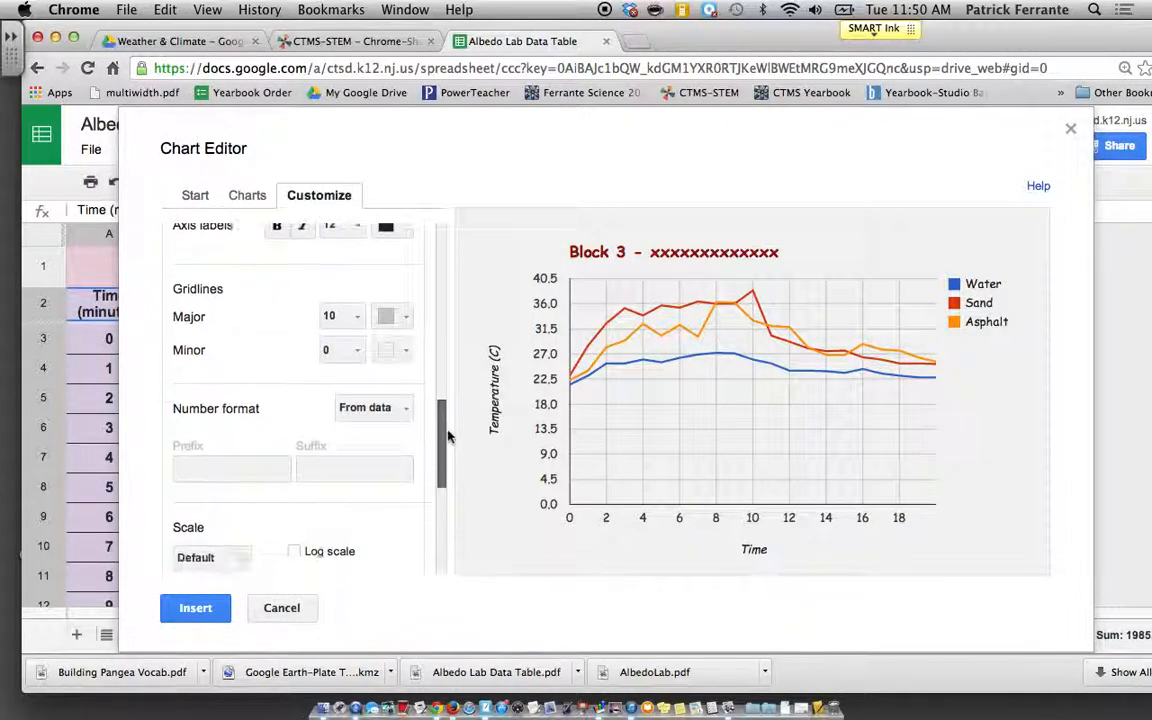
scroll(440, 388, "up", 4)
left_click_drag(440, 388, 440, 383)
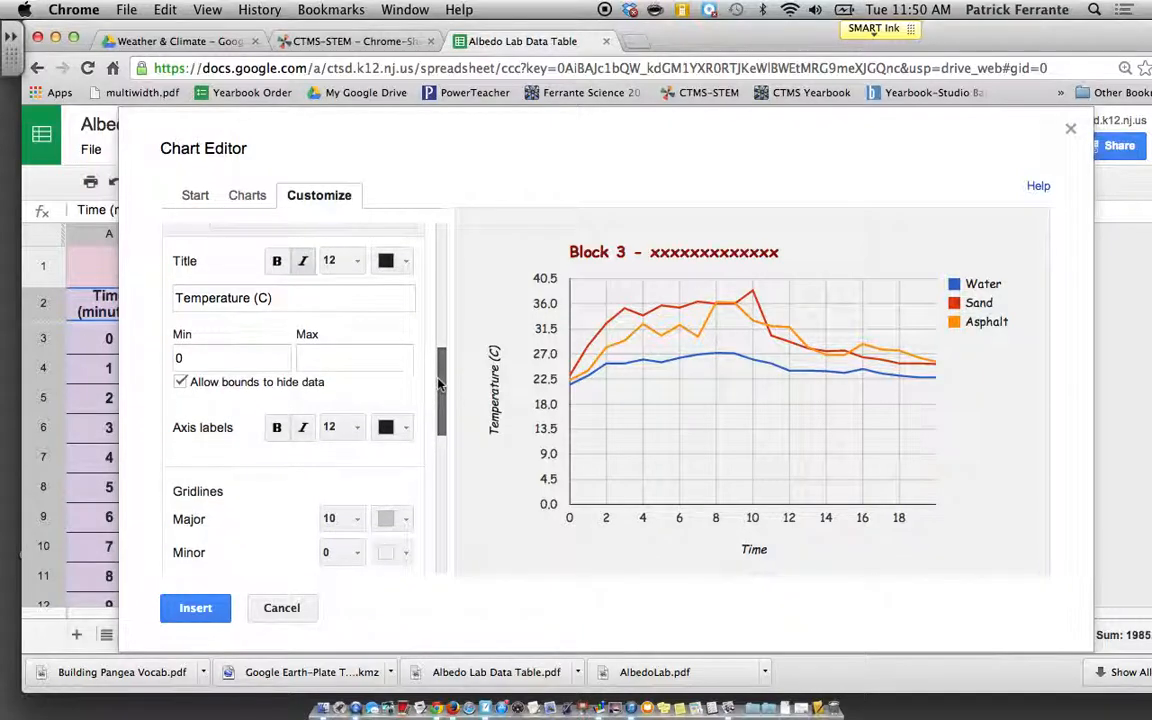
left_click(196, 609)
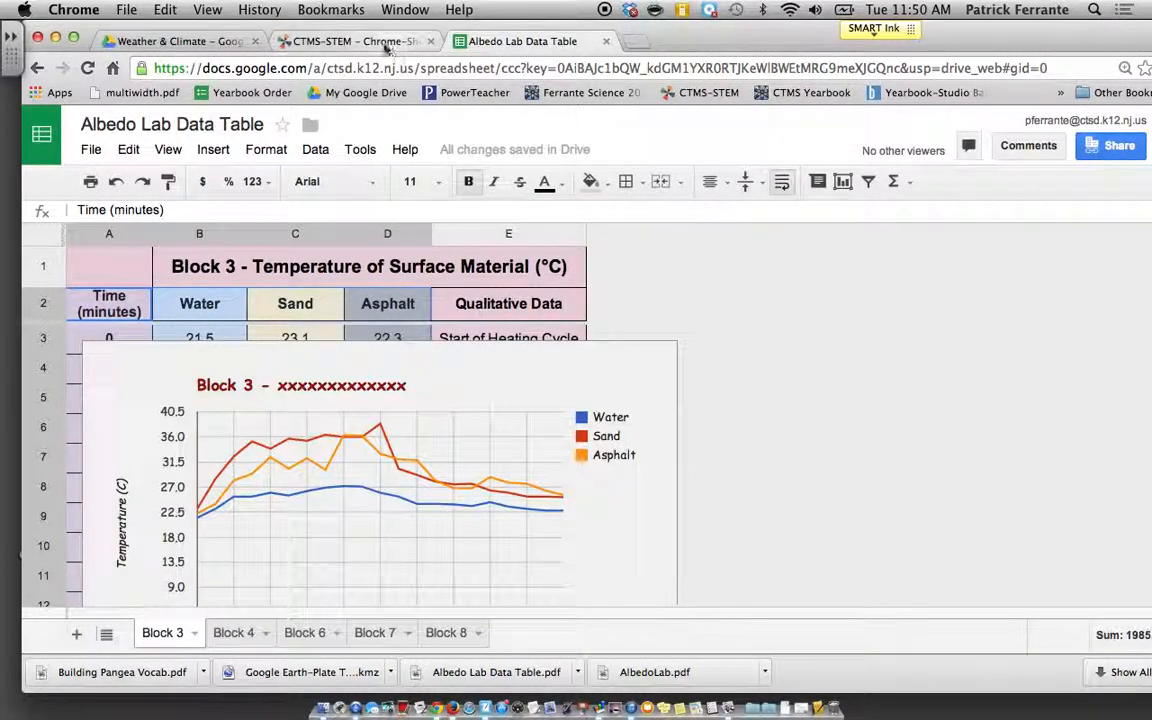